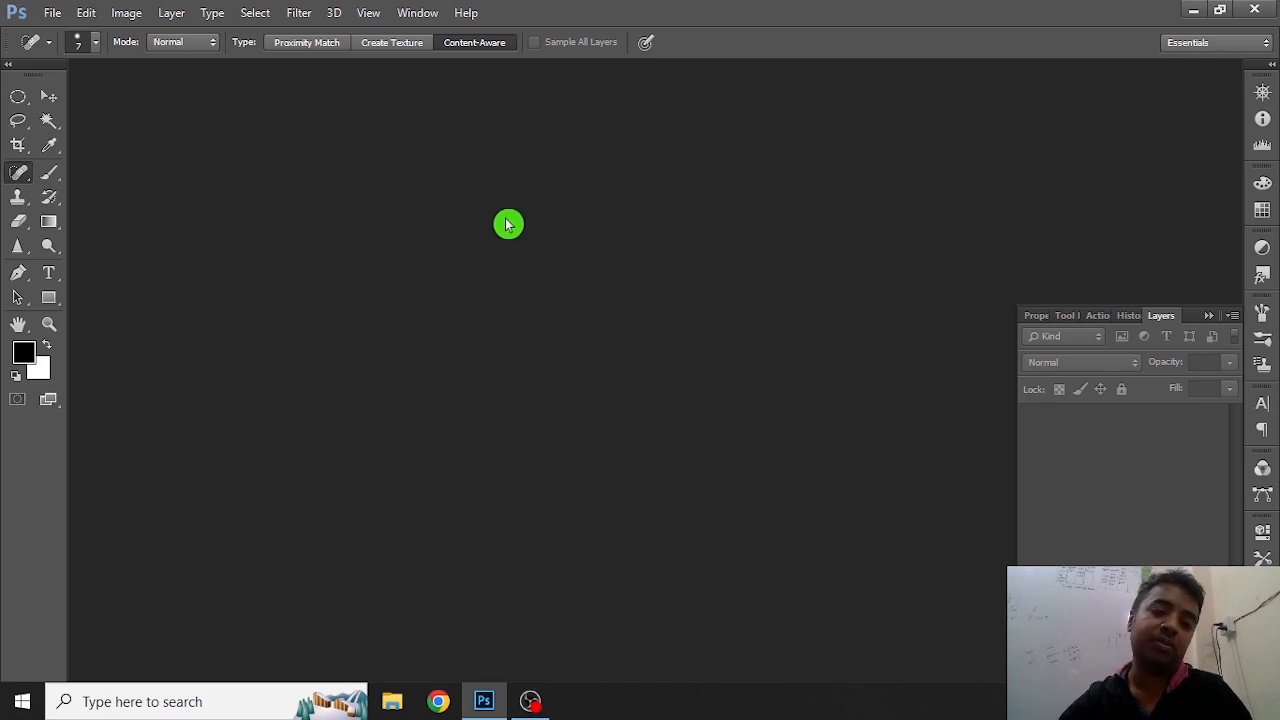
# Open the image boils_s4_cystic_acne.
pyautogui.click(52, 13)
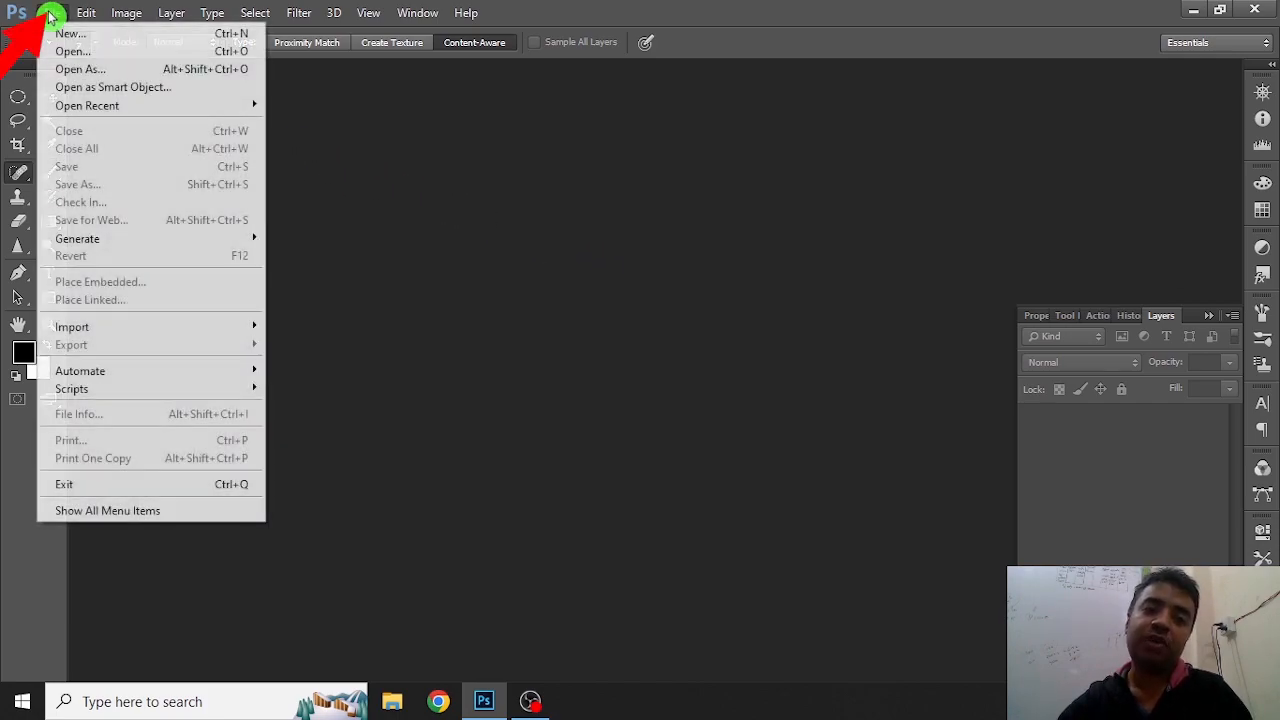
pyautogui.click(64, 53)
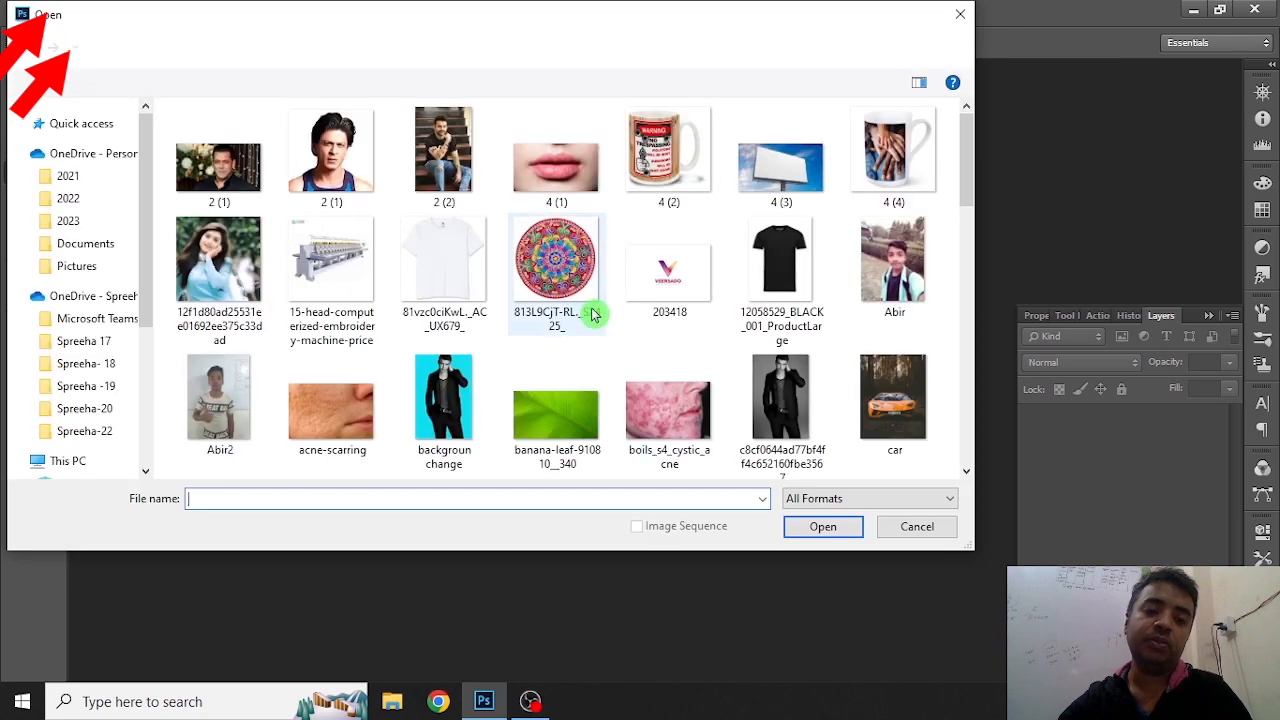
pyautogui.click(652, 410)
pyautogui.click(822, 526)
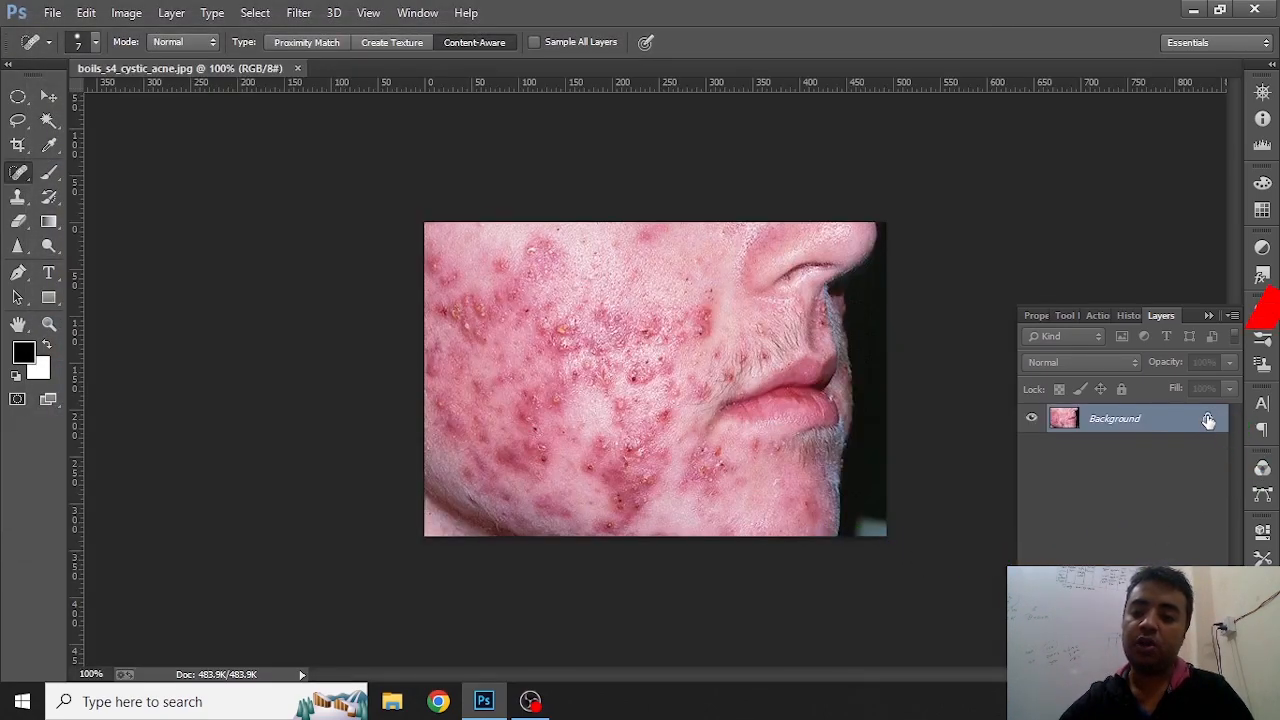
# Unlock the Background layer and duplicate it as a copy for retouching.
pyautogui.click(1209, 420)
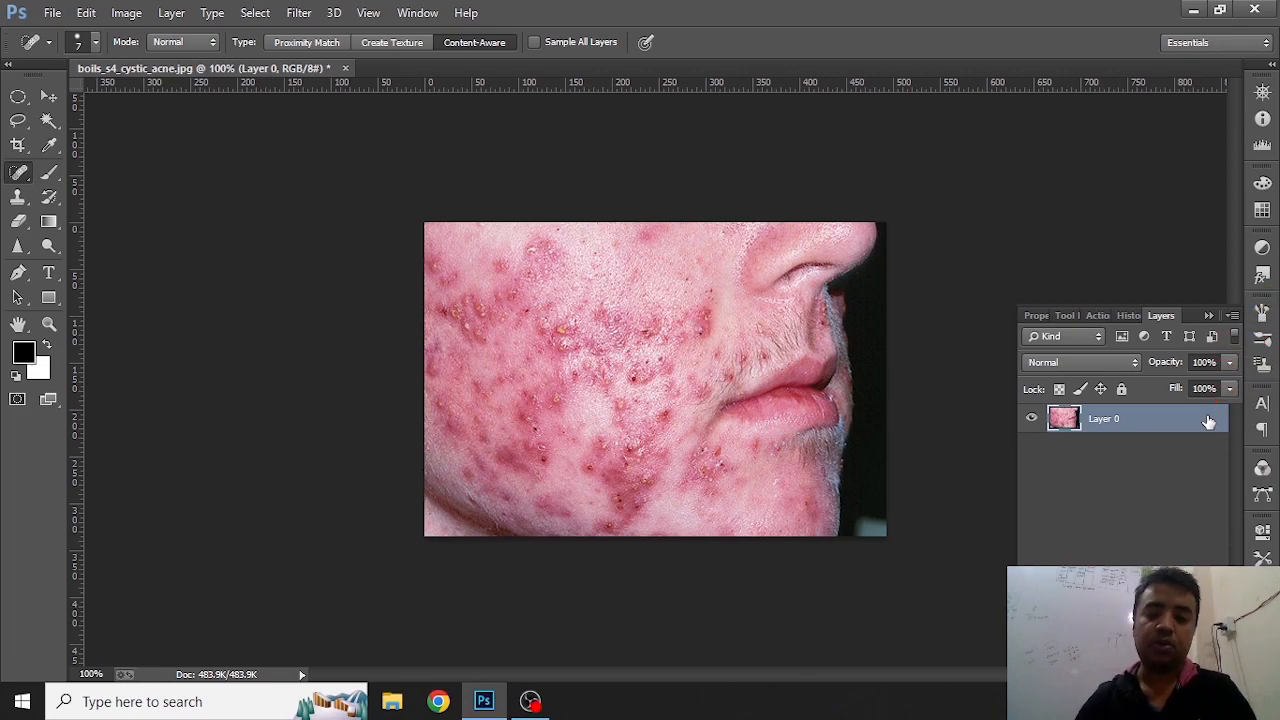
pyautogui.hotkey('ctrl', 'j')
pyautogui.hotkey('ctrl', '+')
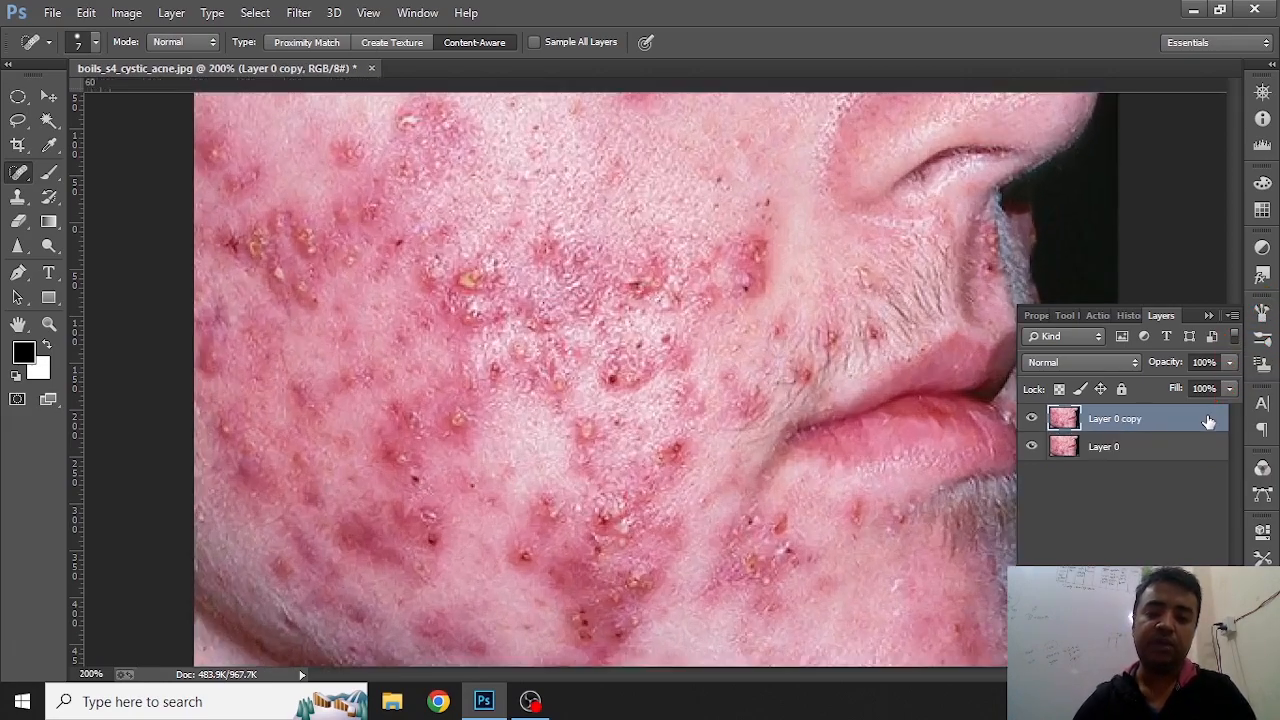
# Use the Patch tool in Source mode to replace the individual spots on the chin under the lower lip with clear nearby skin.
pyautogui.moveTo(614, 438); pyautogui.dragTo(474, 243)
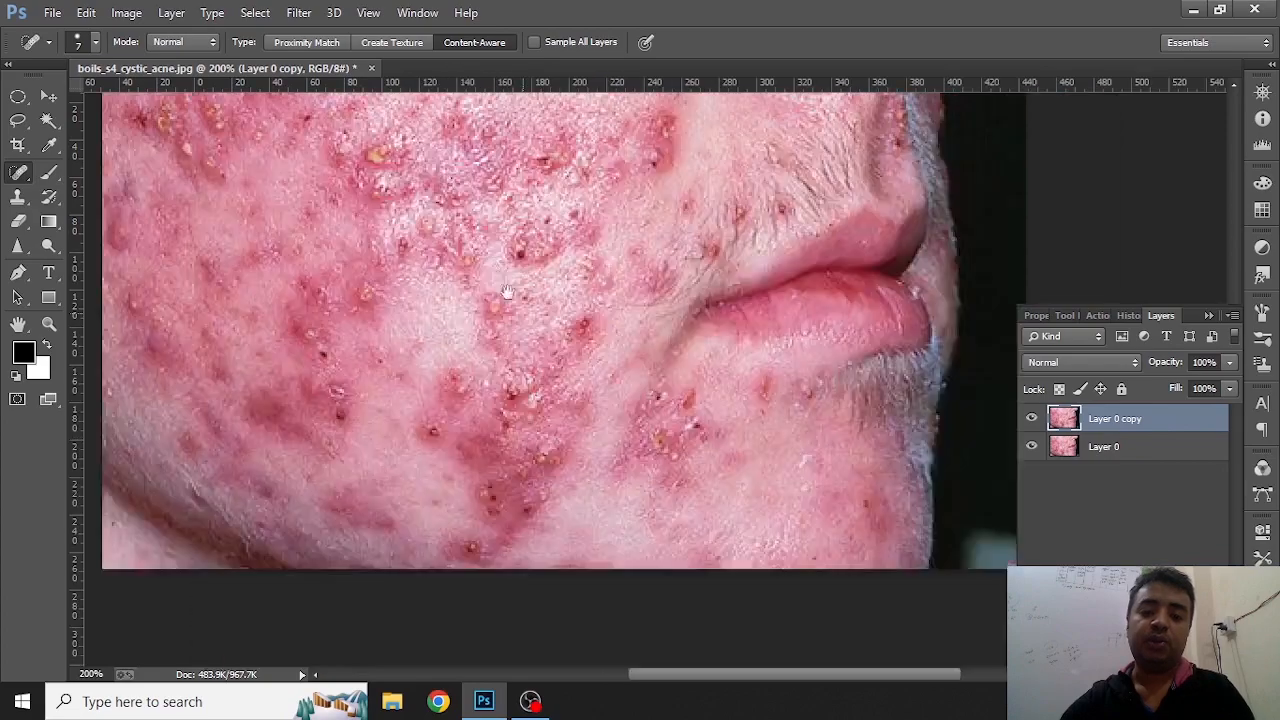
pyautogui.moveTo(629, 305); pyautogui.dragTo(583, 338)
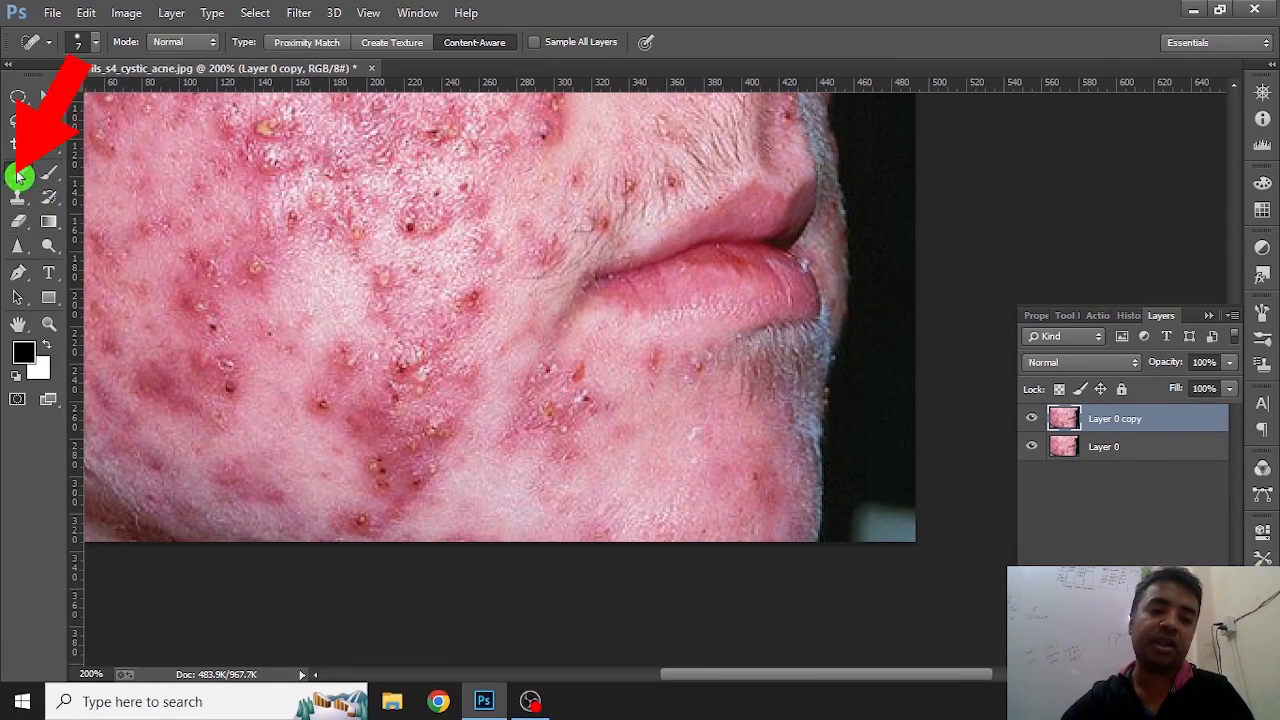
pyautogui.moveTo(18, 176); pyautogui.dragTo(107, 206)
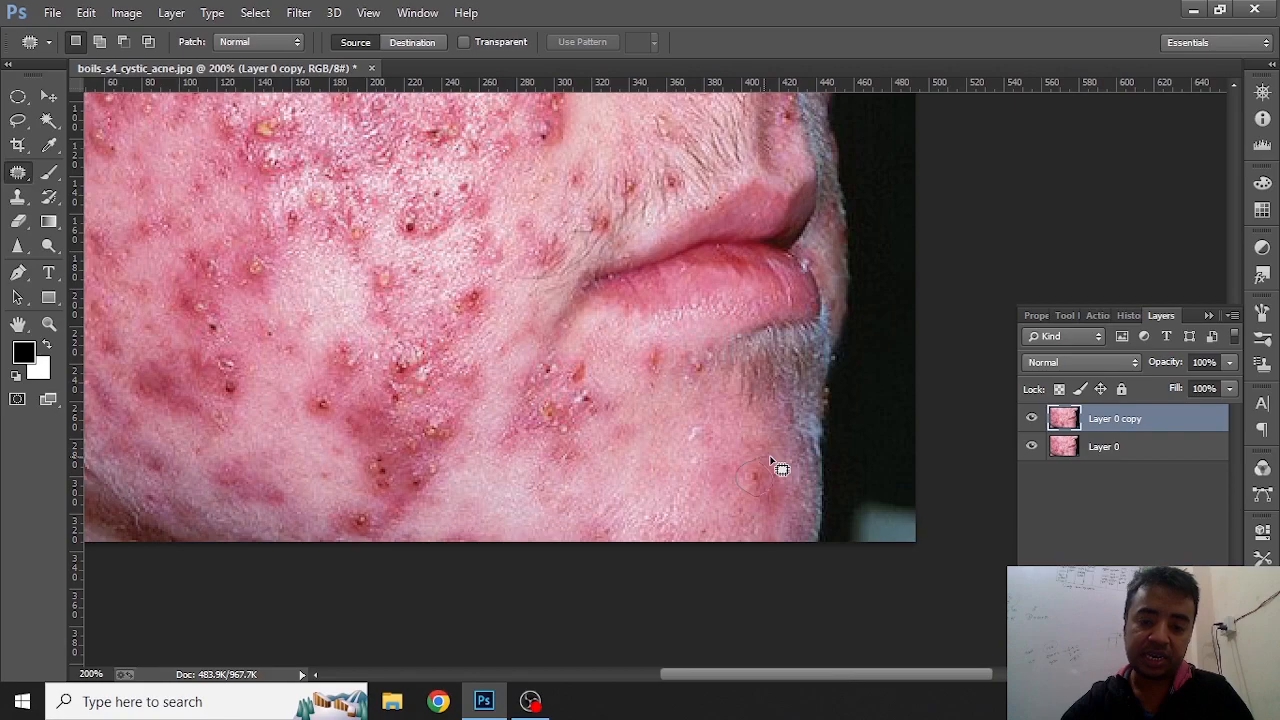
pyautogui.moveTo(771, 479)
pyautogui.mouseDown()
pyautogui.moveTo(778, 491)
pyautogui.moveTo(709, 492)
pyautogui.mouseUp()
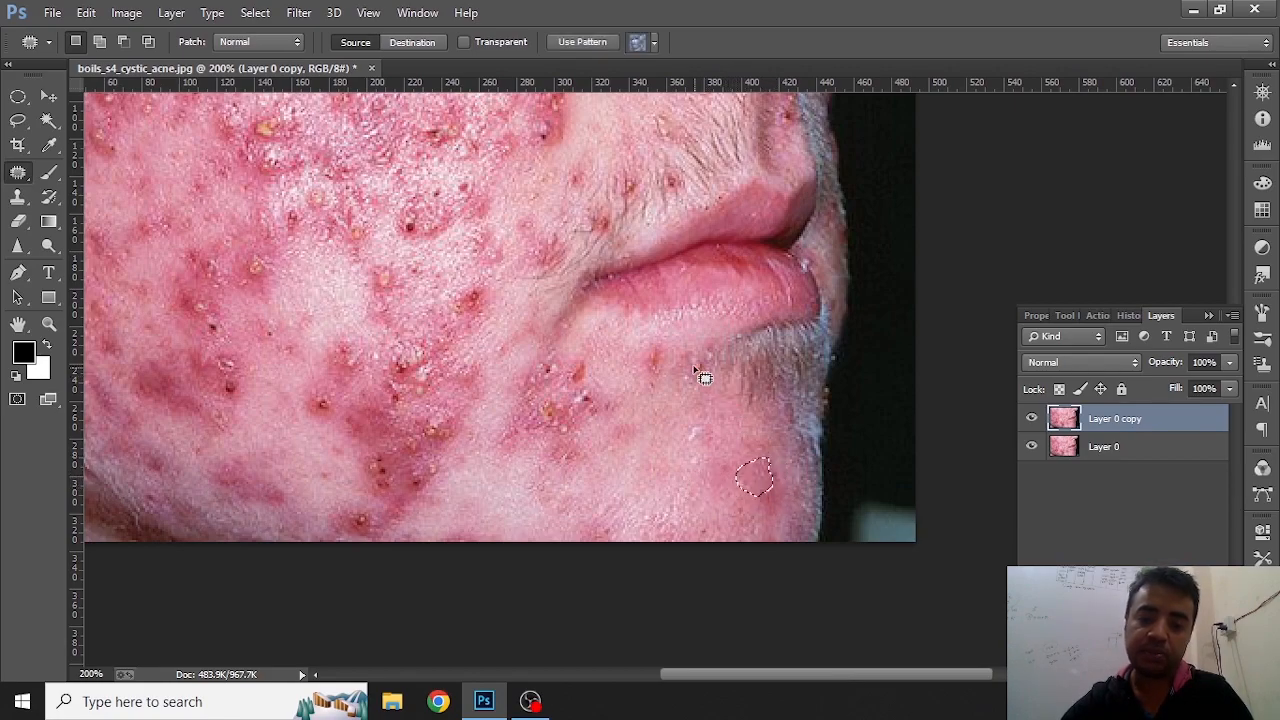
pyautogui.moveTo(697, 349); pyautogui.dragTo(694, 418)
pyautogui.moveTo(641, 353)
pyautogui.mouseDown()
pyautogui.moveTo(677, 360)
pyautogui.moveTo(662, 381)
pyautogui.moveTo(638, 364)
pyautogui.moveTo(646, 350)
pyautogui.moveTo(660, 423)
pyautogui.mouseUp()
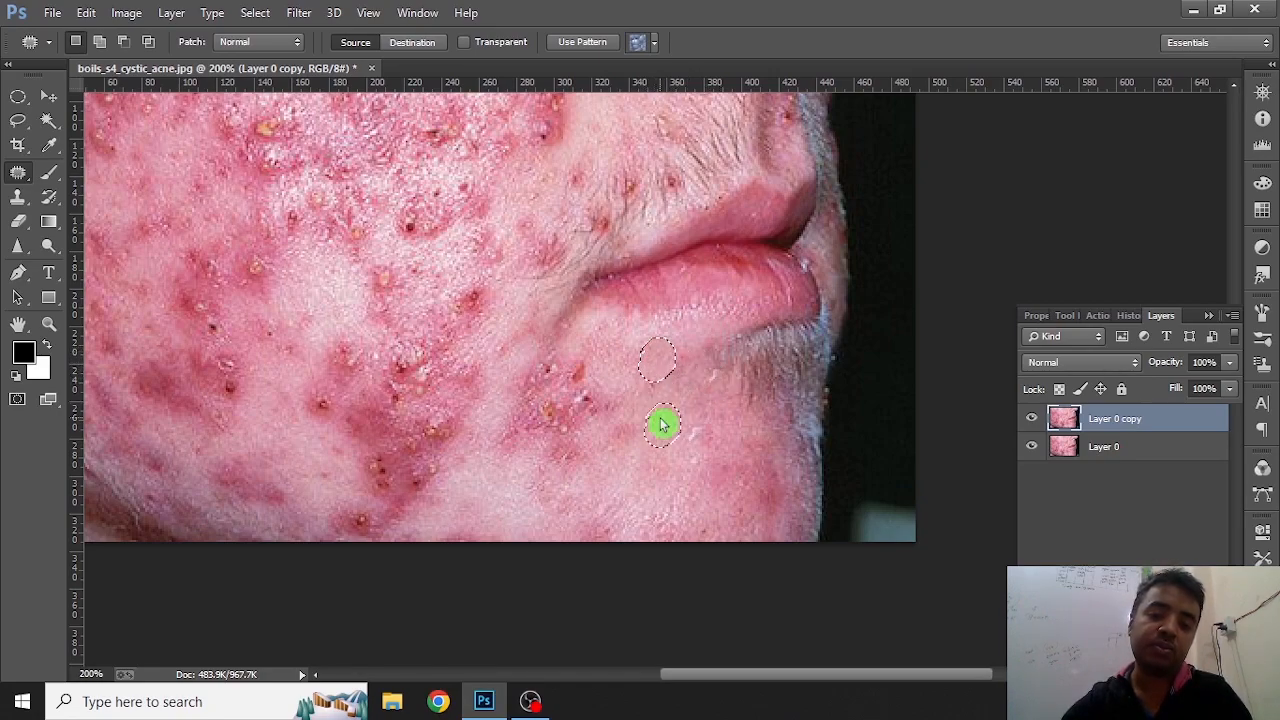
# Patch the cluster of pimples on the chin below the mouth corner with smoother skin beside it.
pyautogui.moveTo(576, 390)
pyautogui.mouseDown()
pyautogui.moveTo(609, 395)
pyautogui.moveTo(613, 415)
pyautogui.moveTo(588, 423)
pyautogui.moveTo(574, 390)
pyautogui.moveTo(603, 449)
pyautogui.mouseUp()
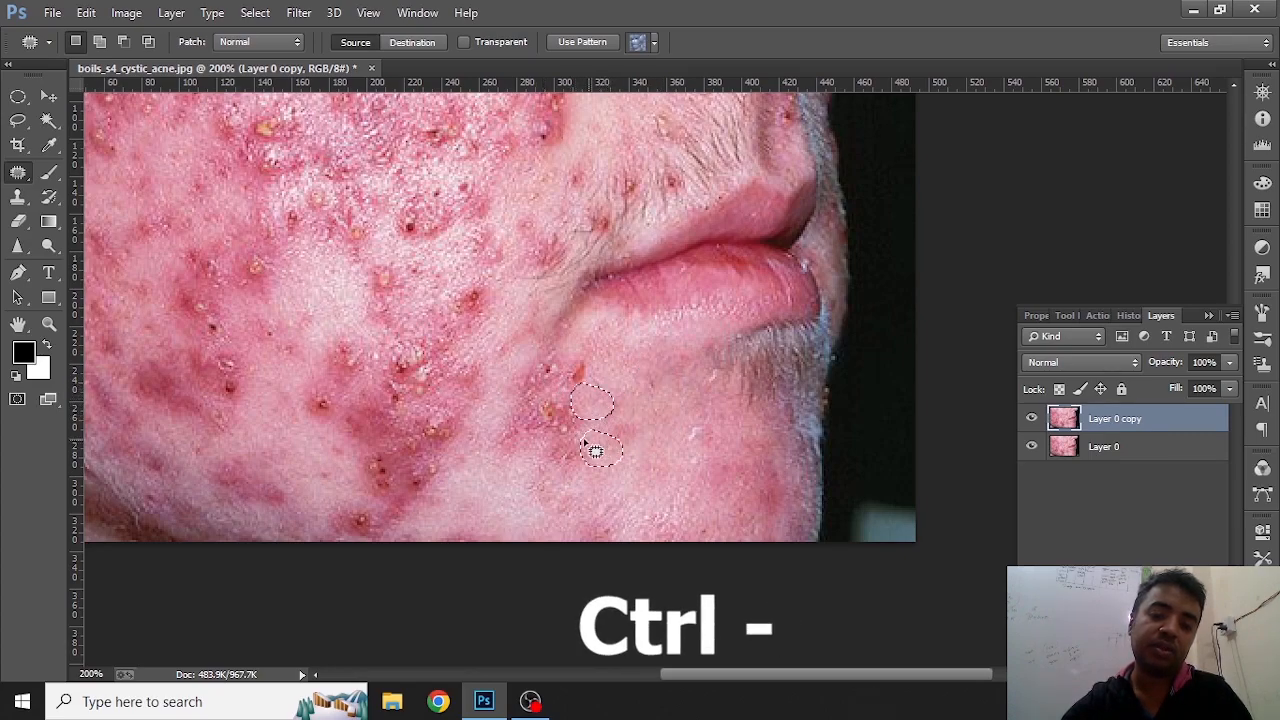
pyautogui.moveTo(526, 391)
pyautogui.mouseDown()
pyautogui.moveTo(568, 396)
pyautogui.moveTo(568, 445)
pyautogui.mouseUp()
pyautogui.moveTo(502, 416)
pyautogui.mouseDown()
pyautogui.moveTo(522, 393)
pyautogui.moveTo(532, 435)
pyautogui.mouseUp()
pyautogui.moveTo(529, 356); pyautogui.dragTo(604, 375)
pyautogui.moveTo(534, 353); pyautogui.dragTo(575, 443)
# Patch the dark pimples along the jaw behind the chin using cleaner skin nearby, and clear the selection.
pyautogui.moveTo(343, 509)
pyautogui.mouseDown()
pyautogui.moveTo(373, 505)
pyautogui.moveTo(398, 540)
pyautogui.moveTo(333, 526)
pyautogui.moveTo(345, 510)
pyautogui.mouseUp()
pyautogui.moveTo(357, 453)
pyautogui.mouseDown()
pyautogui.moveTo(436, 473)
pyautogui.moveTo(443, 492)
pyautogui.moveTo(379, 510)
pyautogui.moveTo(348, 482)
pyautogui.moveTo(358, 450)
pyautogui.moveTo(513, 461)
pyautogui.mouseUp()
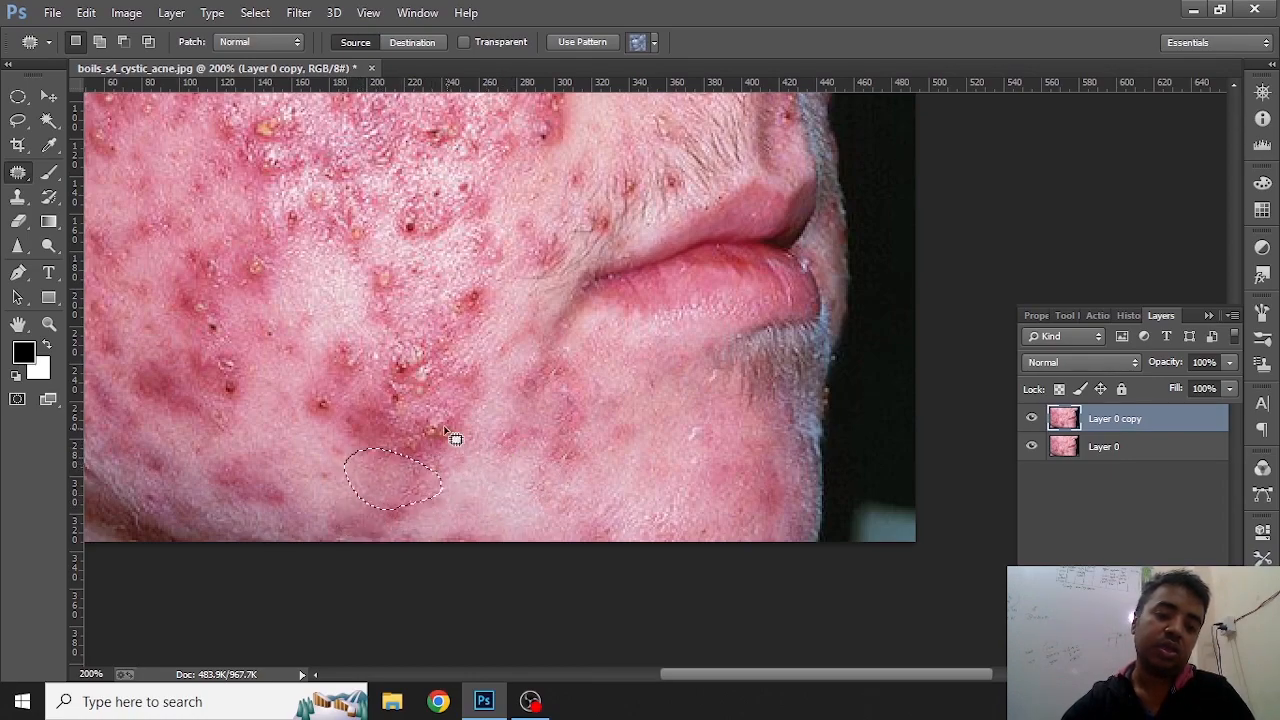
pyautogui.moveTo(372, 391); pyautogui.dragTo(413, 397)
pyautogui.moveTo(480, 441); pyautogui.dragTo(397, 465)
pyautogui.moveTo(385, 401); pyautogui.dragTo(468, 492)
pyautogui.hotkey('ctrl', 'd')
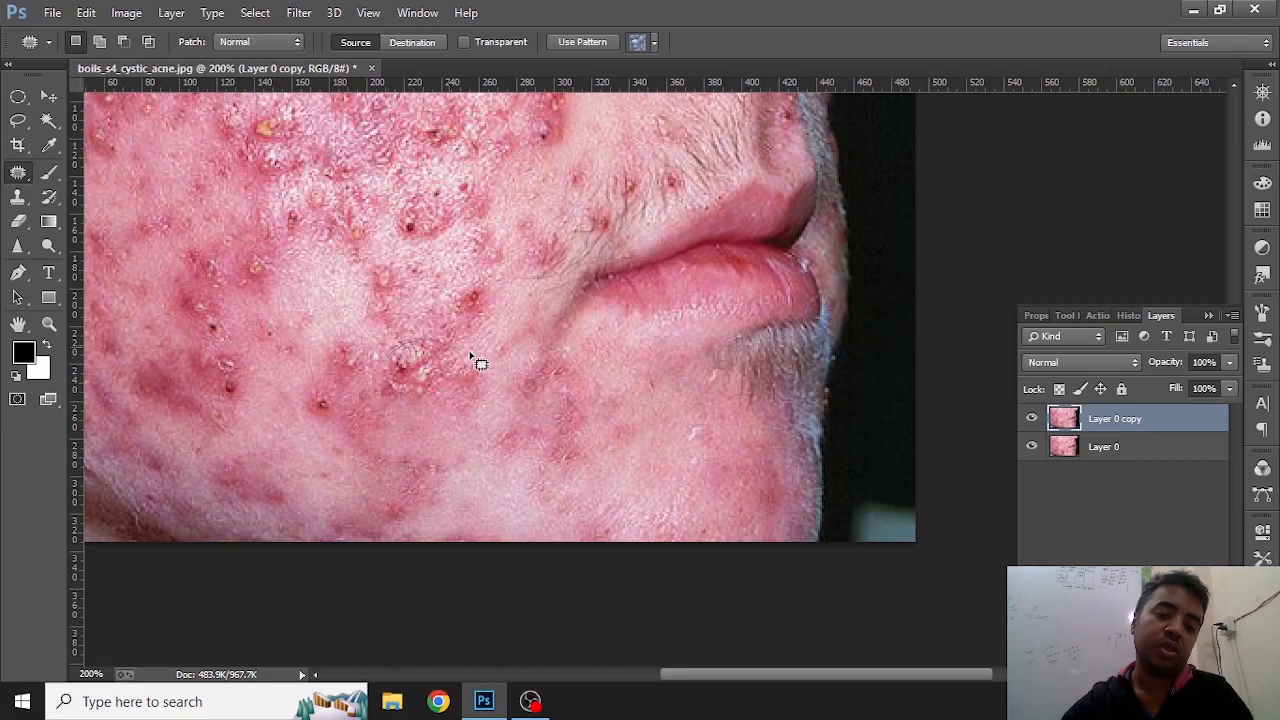
# Patch the inflamed bumps and small dark spots on the lower cheek just above the jaw.
pyautogui.moveTo(508, 399); pyautogui.dragTo(414, 400)
pyautogui.moveTo(383, 358); pyautogui.dragTo(410, 432)
pyautogui.hotkey('ctrl', 'd')
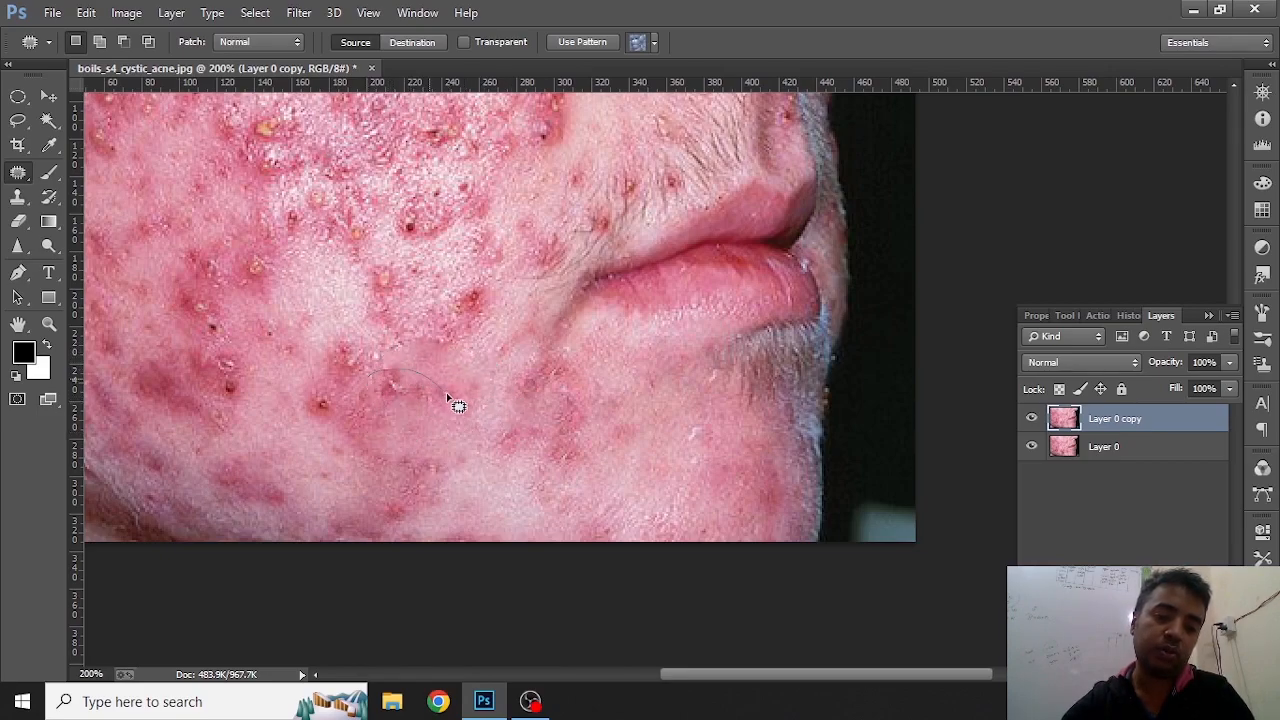
pyautogui.moveTo(382, 372)
pyautogui.mouseDown()
pyautogui.moveTo(407, 404)
pyautogui.moveTo(366, 418)
pyautogui.moveTo(291, 399)
pyautogui.moveTo(311, 442)
pyautogui.mouseUp()
pyautogui.hotkey('ctrl', 'd')
pyautogui.hotkey('ctrl', 'd')
pyautogui.moveTo(327, 333)
pyautogui.mouseDown()
pyautogui.moveTo(359, 324)
pyautogui.moveTo(393, 359)
pyautogui.moveTo(378, 382)
pyautogui.moveTo(339, 380)
pyautogui.moveTo(319, 347)
pyautogui.moveTo(330, 335)
pyautogui.moveTo(357, 365)
pyautogui.moveTo(304, 452)
pyautogui.mouseUp()
pyautogui.hotkey('ctrl', 'd')
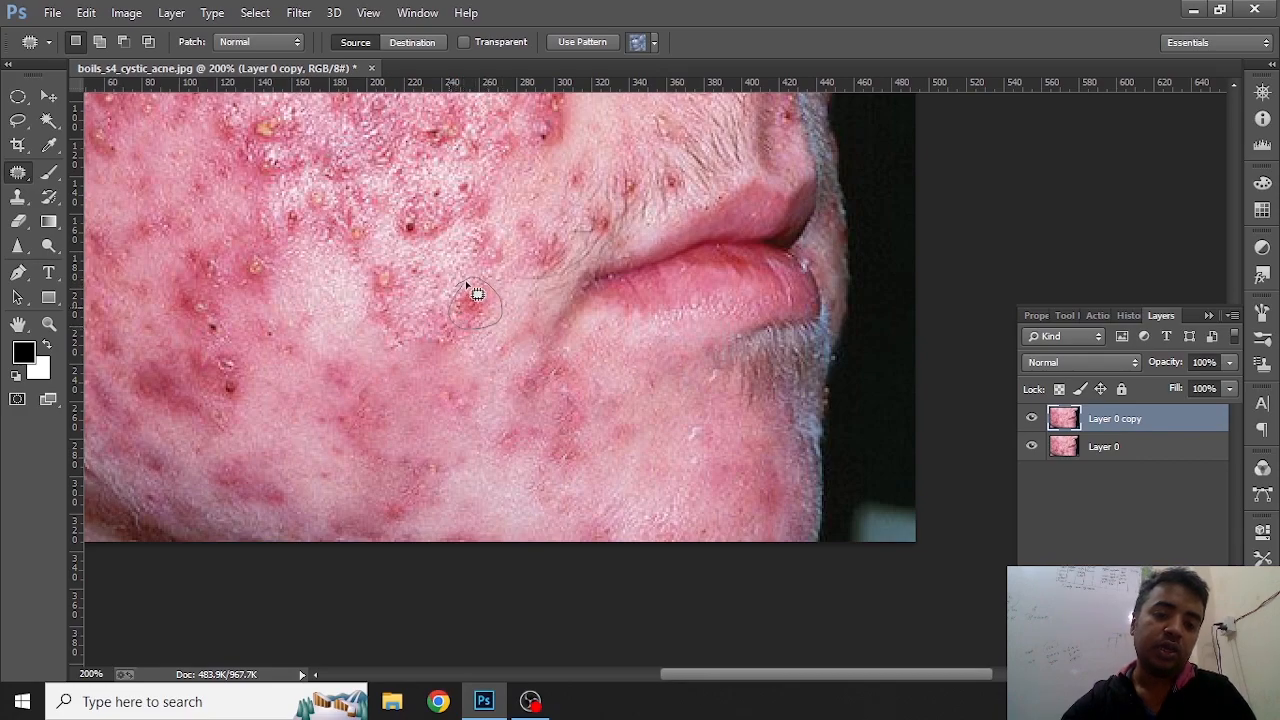
# Patch the red spot behind the mouth corner and the dark and raised pimples on the middle of the cheek.
pyautogui.moveTo(495, 362); pyautogui.dragTo(495, 362)
pyautogui.moveTo(443, 269); pyautogui.dragTo(425, 345)
pyautogui.hotkey('ctrl', 'd')
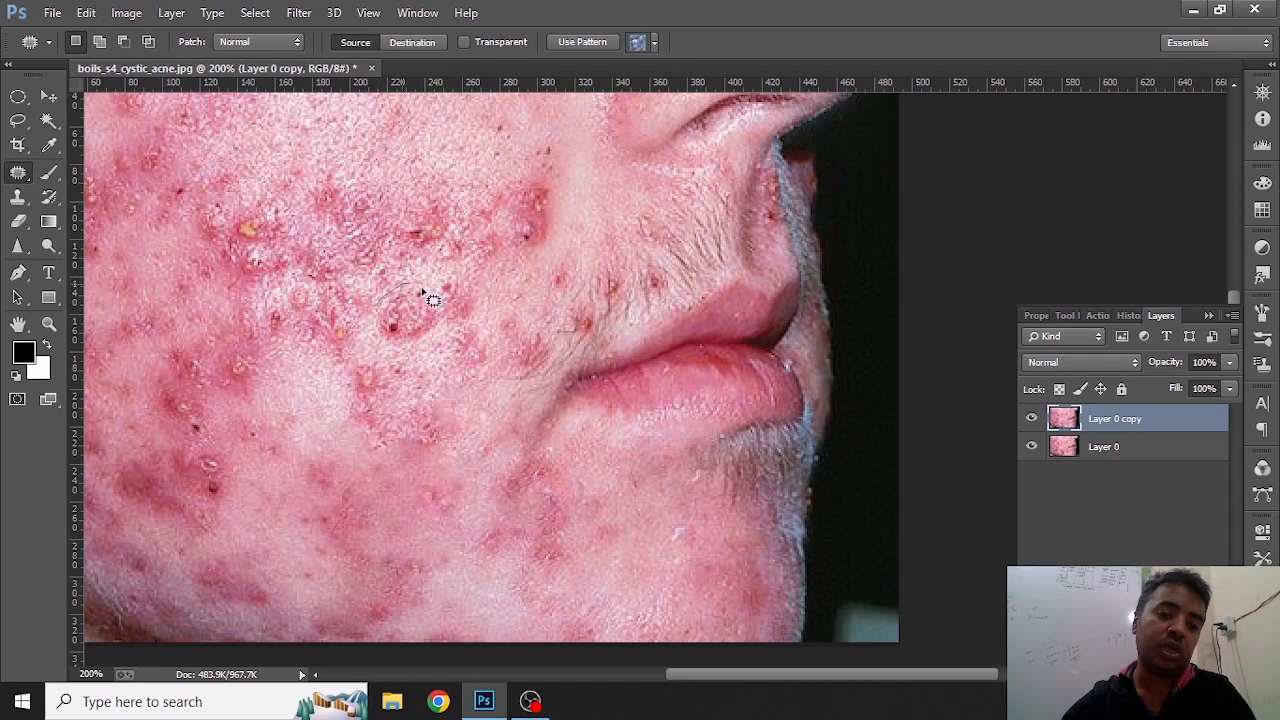
pyautogui.moveTo(378, 320)
pyautogui.mouseDown()
pyautogui.moveTo(346, 443)
pyautogui.moveTo(346, 423)
pyautogui.mouseUp()
pyautogui.hotkey('ctrl', 'd')
pyautogui.moveTo(336, 366)
pyautogui.mouseDown()
pyautogui.moveTo(381, 354)
pyautogui.moveTo(437, 382)
pyautogui.mouseUp()
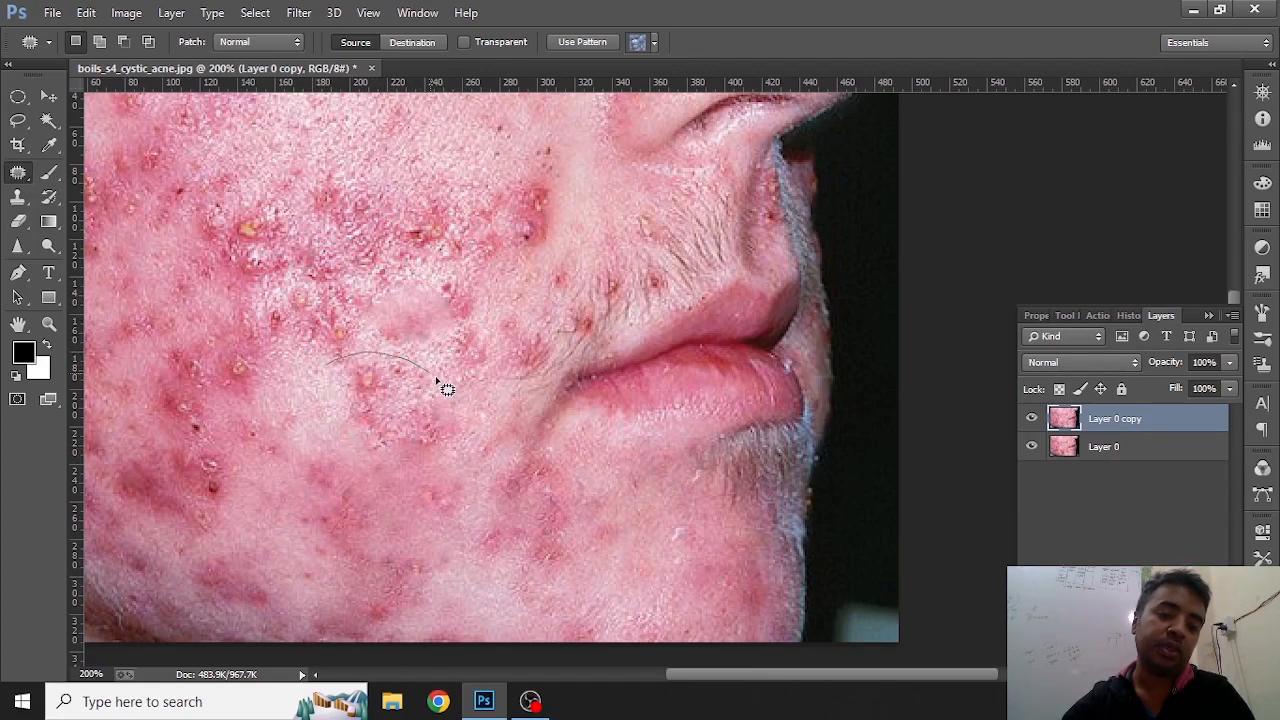
pyautogui.moveTo(466, 461)
pyautogui.mouseDown()
pyautogui.moveTo(364, 459)
pyautogui.moveTo(337, 415)
pyautogui.moveTo(346, 365)
pyautogui.moveTo(369, 376)
pyautogui.moveTo(367, 454)
pyautogui.moveTo(343, 488)
pyautogui.mouseUp()
# Patch the small remaining blemishes on the cheek level with the upper lip.
pyautogui.moveTo(431, 281); pyautogui.dragTo(443, 274)
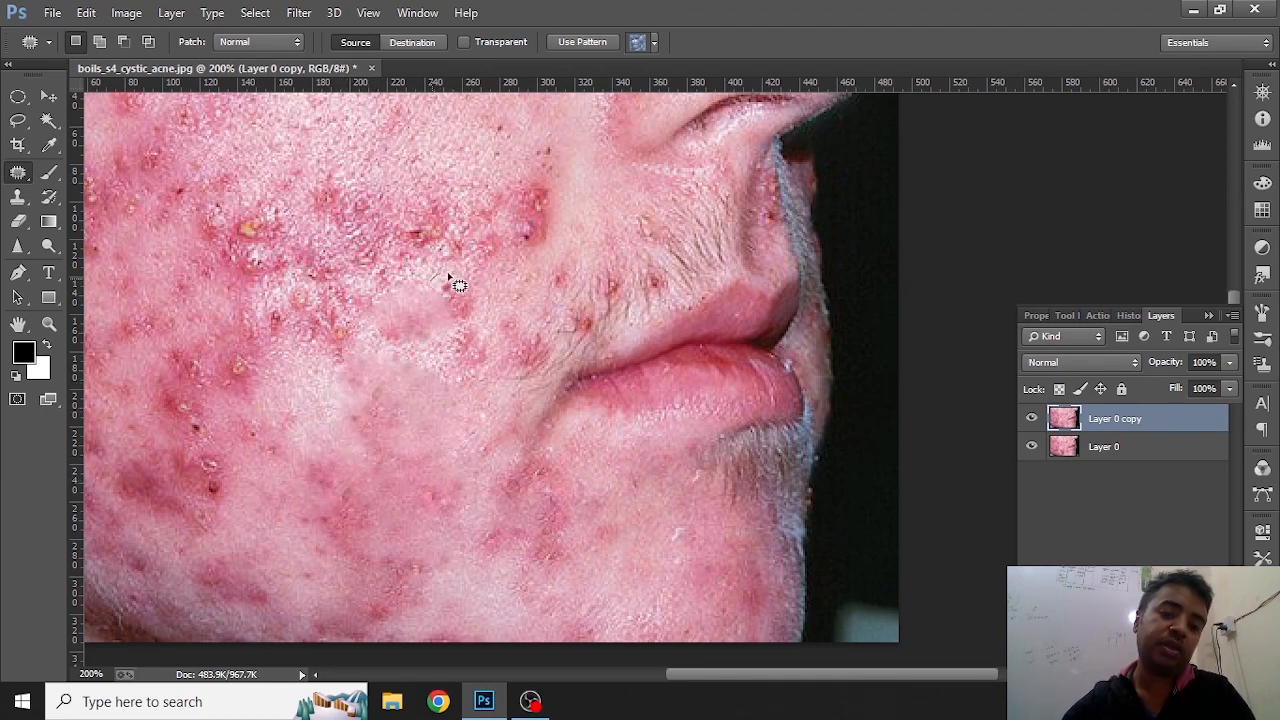
pyautogui.moveTo(497, 321)
pyautogui.mouseDown()
pyautogui.moveTo(449, 331)
pyautogui.moveTo(451, 277)
pyautogui.moveTo(303, 395)
pyautogui.mouseUp()
pyautogui.moveTo(456, 333)
pyautogui.mouseDown()
pyautogui.moveTo(460, 414)
pyautogui.moveTo(589, 458)
pyautogui.mouseUp()
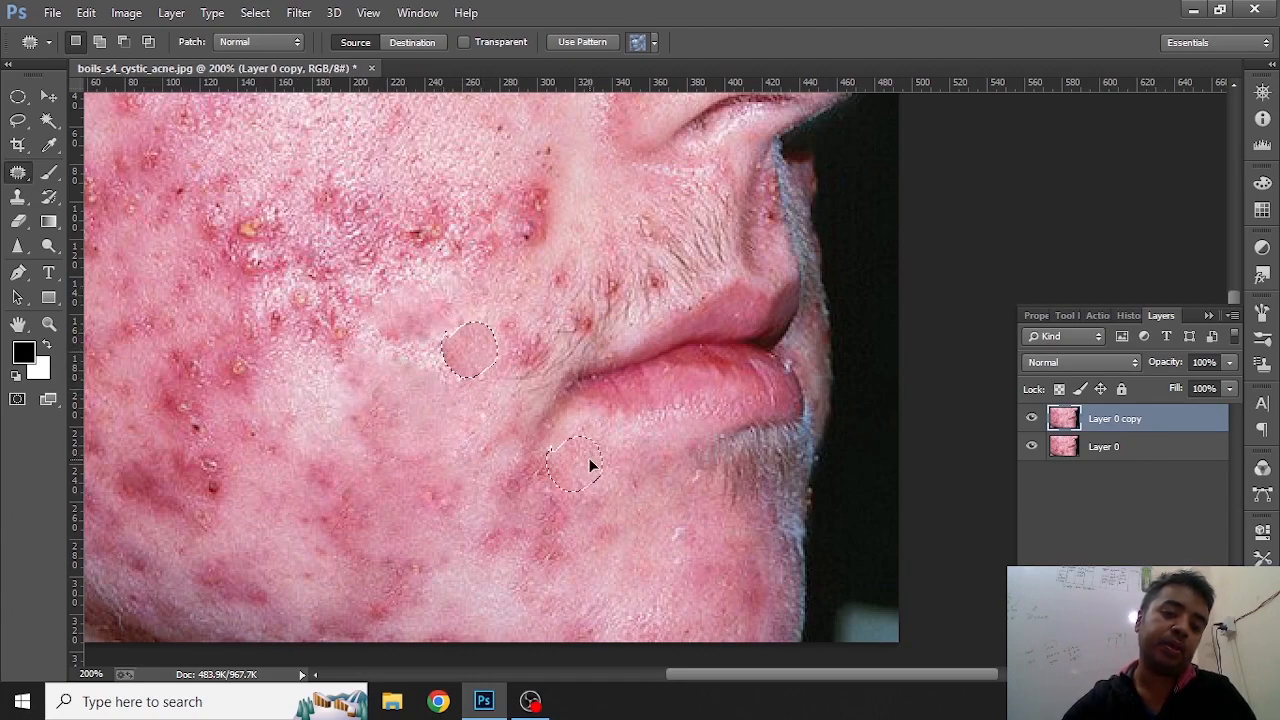
pyautogui.hotkey('ctrl', 'd')
# Patch the large red blemish on the cheek beside the fold running down from the nose.
pyautogui.moveTo(573, 231)
pyautogui.mouseDown()
pyautogui.moveTo(537, 271)
pyautogui.moveTo(507, 242)
pyautogui.mouseUp()
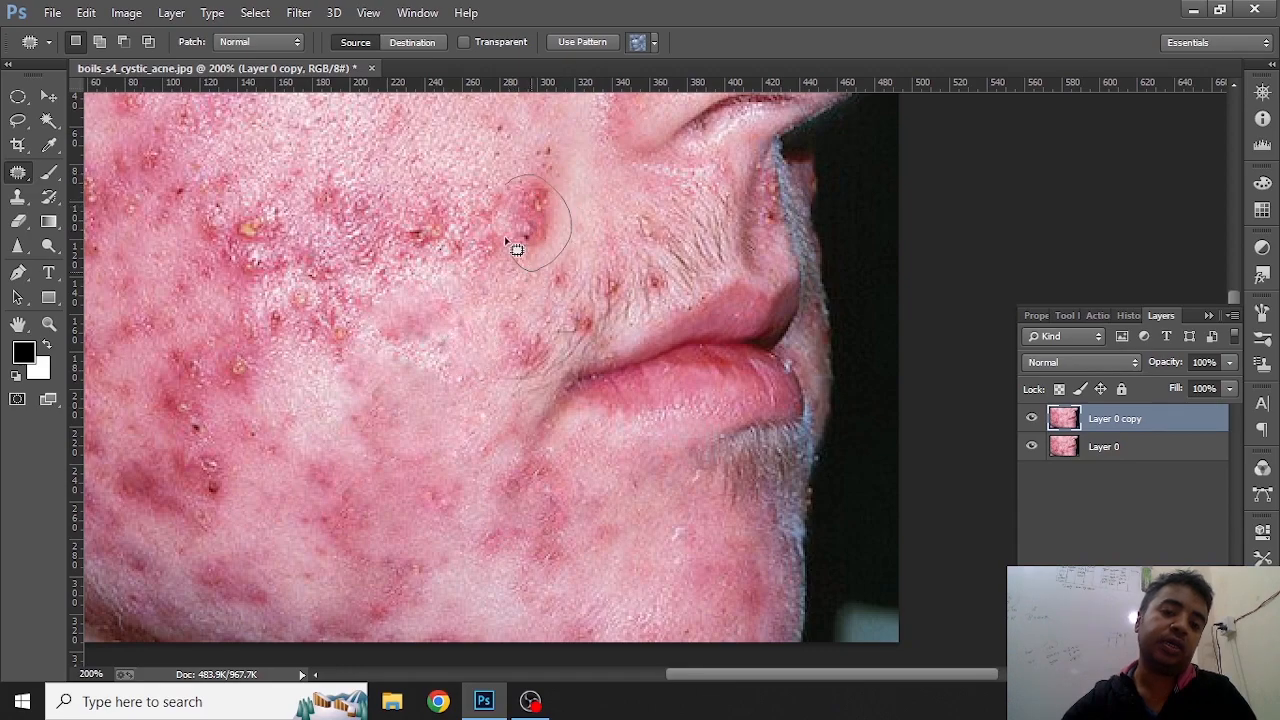
pyautogui.moveTo(510, 188); pyautogui.dragTo(512, 185)
pyautogui.moveTo(525, 233); pyautogui.dragTo(416, 380)
pyautogui.hotkey('ctrl', 'd')
# Patch the pimples on the cheek level with the nose base using lighter skin from lower on the cheek.
pyautogui.moveTo(428, 188); pyautogui.dragTo(493, 178)
pyautogui.moveTo(424, 204)
pyautogui.mouseDown()
pyautogui.moveTo(428, 190)
pyautogui.moveTo(357, 420)
pyautogui.moveTo(322, 280)
pyautogui.mouseUp()
pyautogui.hotkey('ctrl', 'd')
pyautogui.moveTo(336, 205)
pyautogui.mouseDown()
pyautogui.moveTo(437, 251)
pyautogui.moveTo(329, 249)
pyautogui.moveTo(338, 207)
pyautogui.moveTo(294, 403)
pyautogui.mouseUp()
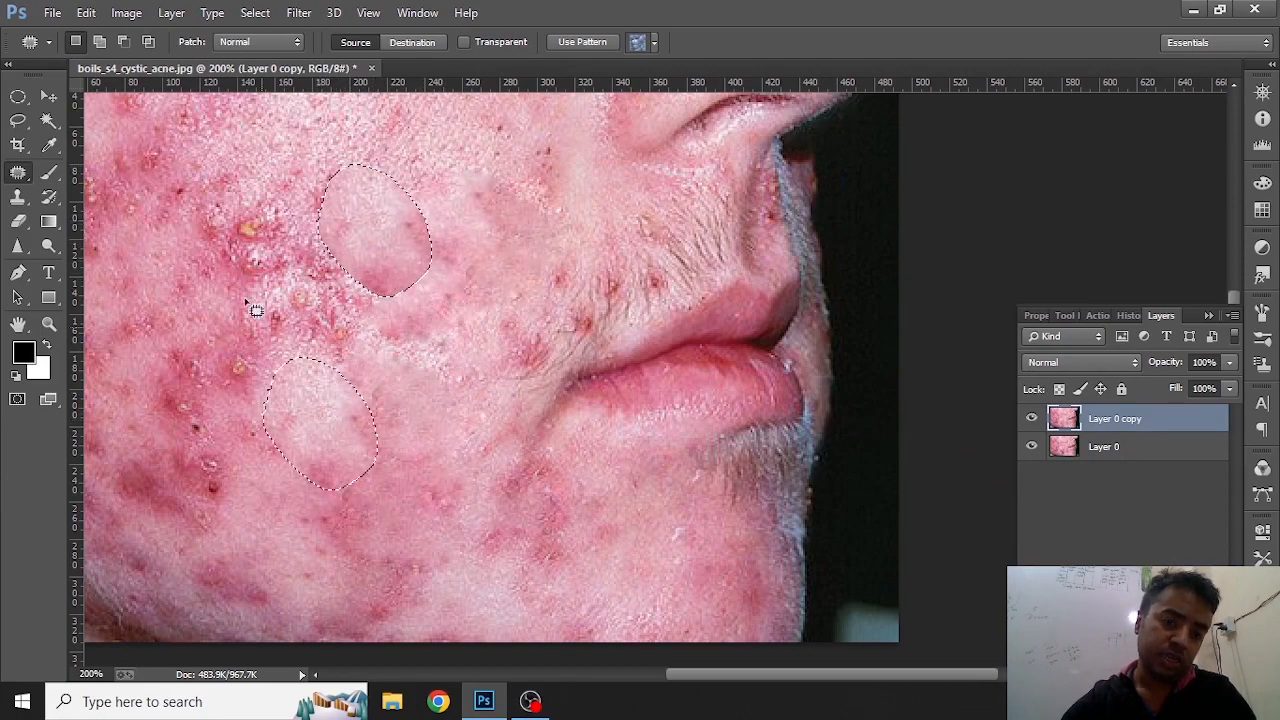
pyautogui.hotkey('ctrl', 'd')
# Patch the yellow-headed pimple and the rough, bumpy cluster just below it on the central cheek.
pyautogui.moveTo(216, 212)
pyautogui.mouseDown()
pyautogui.moveTo(262, 203)
pyautogui.moveTo(294, 234)
pyautogui.moveTo(269, 262)
pyautogui.moveTo(247, 257)
pyautogui.moveTo(222, 222)
pyautogui.mouseUp()
pyautogui.moveTo(252, 232)
pyautogui.mouseDown()
pyautogui.moveTo(257, 220)
pyautogui.moveTo(307, 395)
pyautogui.mouseUp()
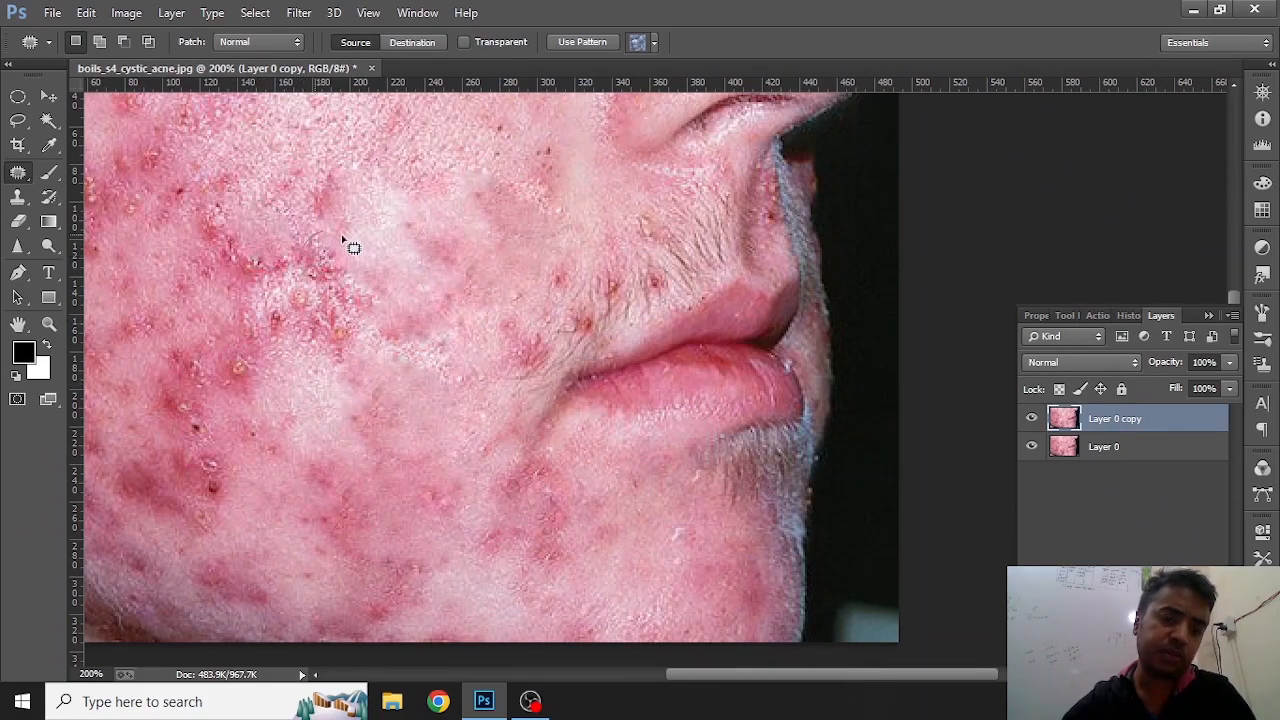
pyautogui.moveTo(376, 376); pyautogui.dragTo(301, 348)
pyautogui.moveTo(295, 272)
pyautogui.mouseDown()
pyautogui.moveTo(320, 277)
pyautogui.moveTo(309, 452)
pyautogui.mouseUp()
pyautogui.hotkey('ctrl', 'd')
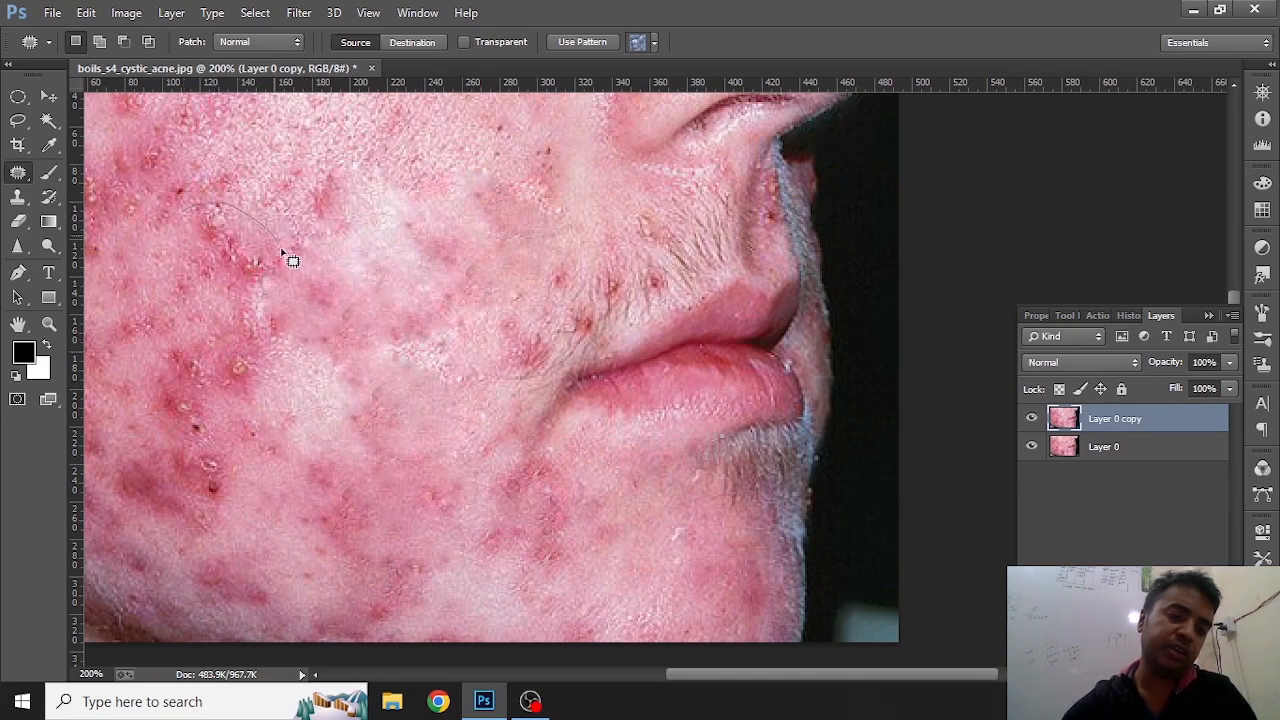
# Patch the pimples on the outer side of the central cheek with smoother skin from the lower cheek.
pyautogui.moveTo(188, 216)
pyautogui.mouseDown()
pyautogui.moveTo(257, 306)
pyautogui.moveTo(300, 409)
pyautogui.mouseUp()
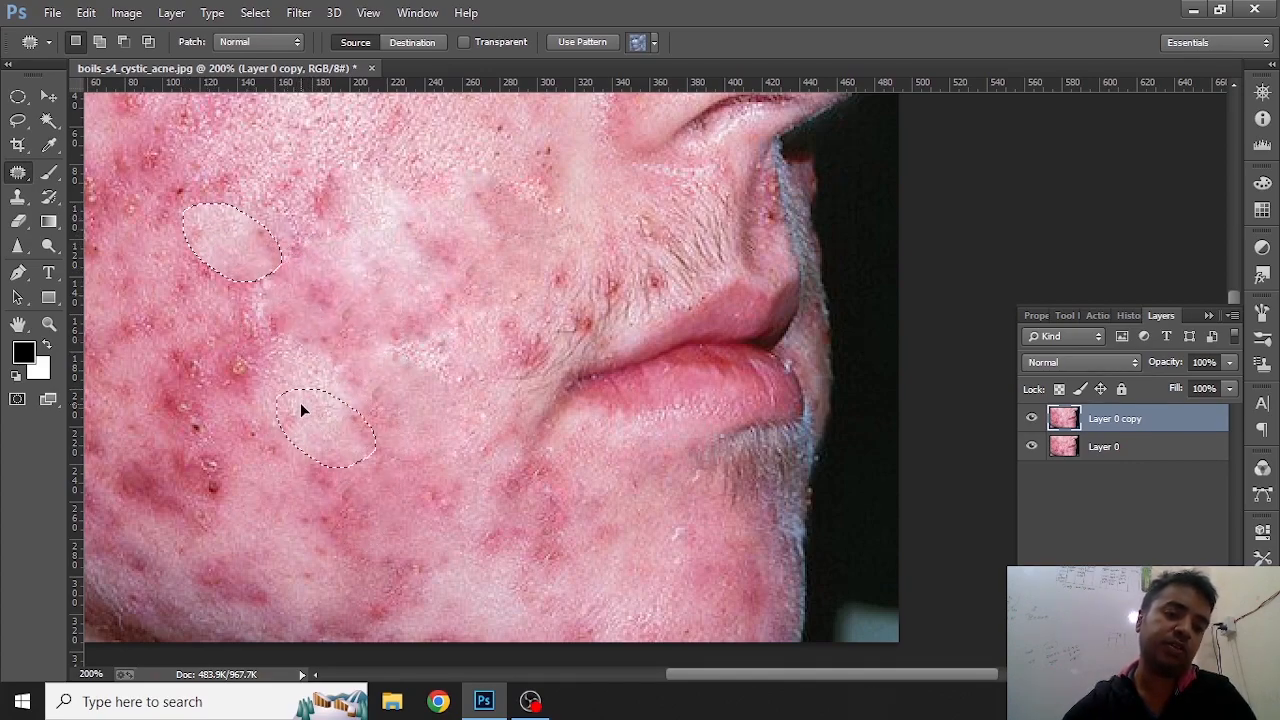
pyautogui.moveTo(174, 246); pyautogui.dragTo(298, 292)
pyautogui.moveTo(179, 266); pyautogui.dragTo(281, 464)
pyautogui.moveTo(165, 303)
pyautogui.mouseDown()
pyautogui.moveTo(219, 300)
pyautogui.moveTo(289, 354)
pyautogui.moveTo(288, 390)
pyautogui.moveTo(232, 382)
pyautogui.moveTo(178, 320)
pyautogui.moveTo(292, 466)
pyautogui.mouseUp()
pyautogui.moveTo(245, 330)
pyautogui.mouseDown()
pyautogui.moveTo(134, 337)
pyautogui.moveTo(256, 360)
pyautogui.mouseUp()
pyautogui.moveTo(187, 410)
pyautogui.mouseDown()
pyautogui.moveTo(157, 329)
pyautogui.moveTo(329, 466)
pyautogui.mouseUp()
# Patch the dark red spots and the raised white bump on the outer lower cheek above the jaw.
pyautogui.moveTo(153, 422); pyautogui.dragTo(247, 414)
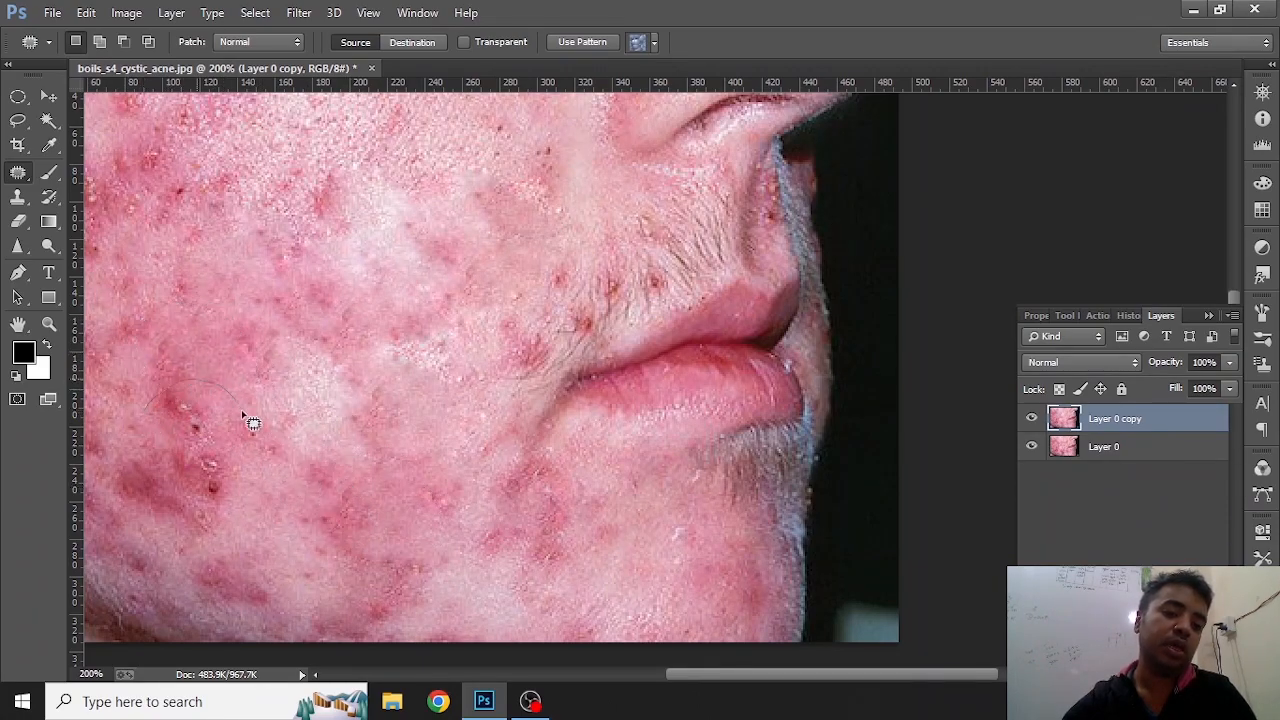
pyautogui.moveTo(137, 399); pyautogui.dragTo(147, 397)
pyautogui.moveTo(186, 410); pyautogui.dragTo(300, 384)
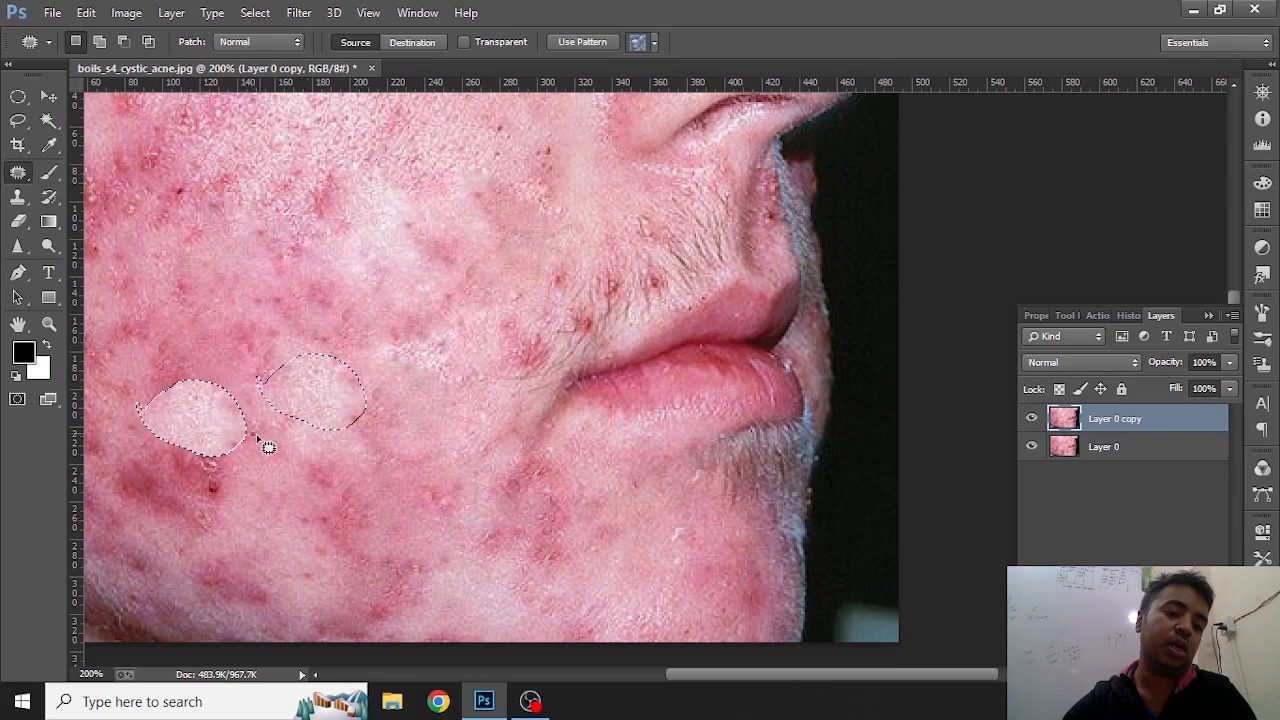
pyautogui.moveTo(152, 457); pyautogui.dragTo(231, 438)
pyautogui.moveTo(247, 503); pyautogui.dragTo(177, 439)
pyautogui.moveTo(201, 450); pyautogui.dragTo(276, 506)
pyautogui.moveTo(248, 405)
pyautogui.mouseDown()
pyautogui.moveTo(292, 420)
pyautogui.moveTo(266, 470)
pyautogui.mouseUp()
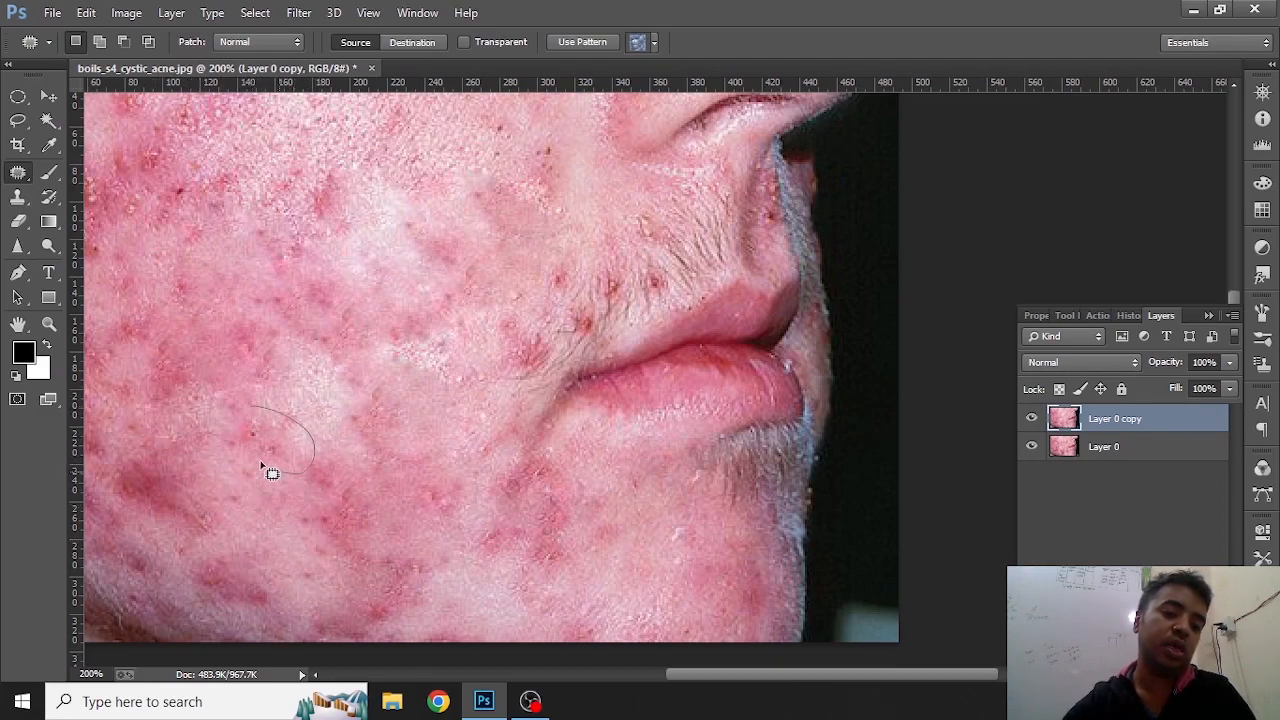
pyautogui.moveTo(270, 418); pyautogui.dragTo(267, 430)
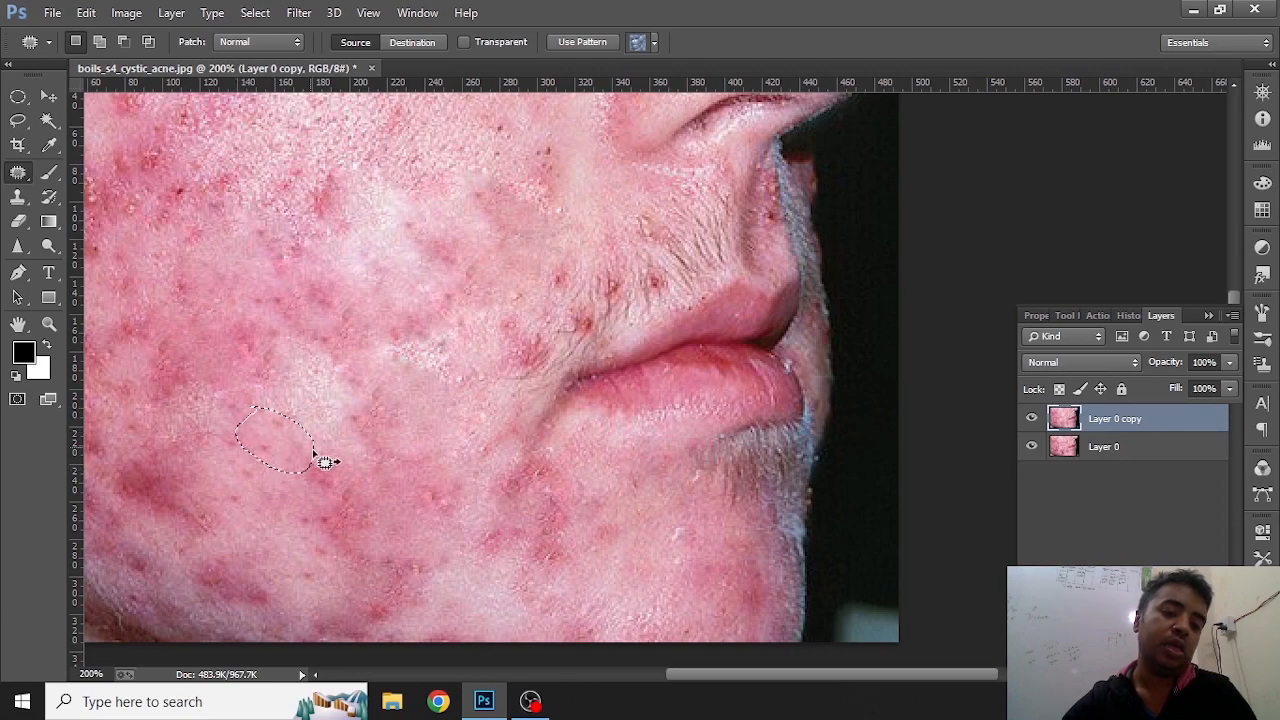
# Patch the spots near the outer edge of the cheek above the jawline, and deselect.
pyautogui.moveTo(254, 297)
pyautogui.mouseDown()
pyautogui.moveTo(380, 422)
pyautogui.moveTo(423, 434)
pyautogui.moveTo(424, 415)
pyautogui.mouseUp()
pyautogui.moveTo(427, 357); pyautogui.dragTo(434, 346)
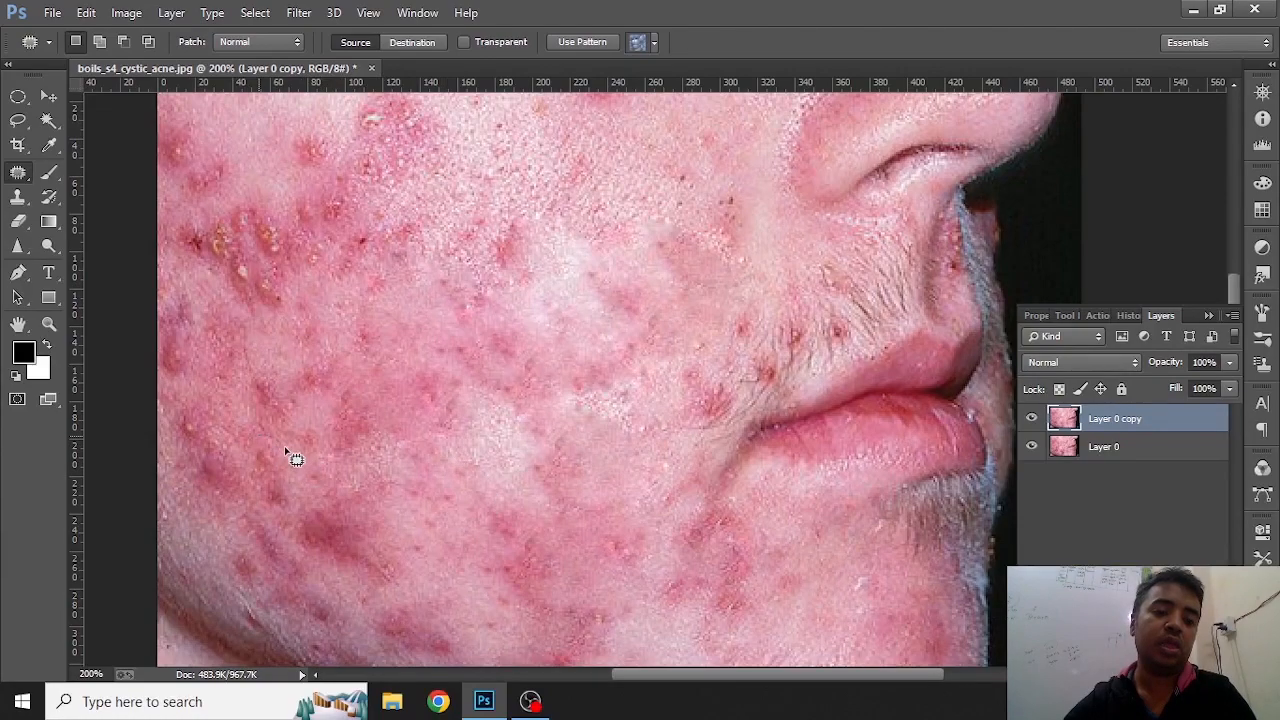
pyautogui.moveTo(276, 481); pyautogui.dragTo(252, 444)
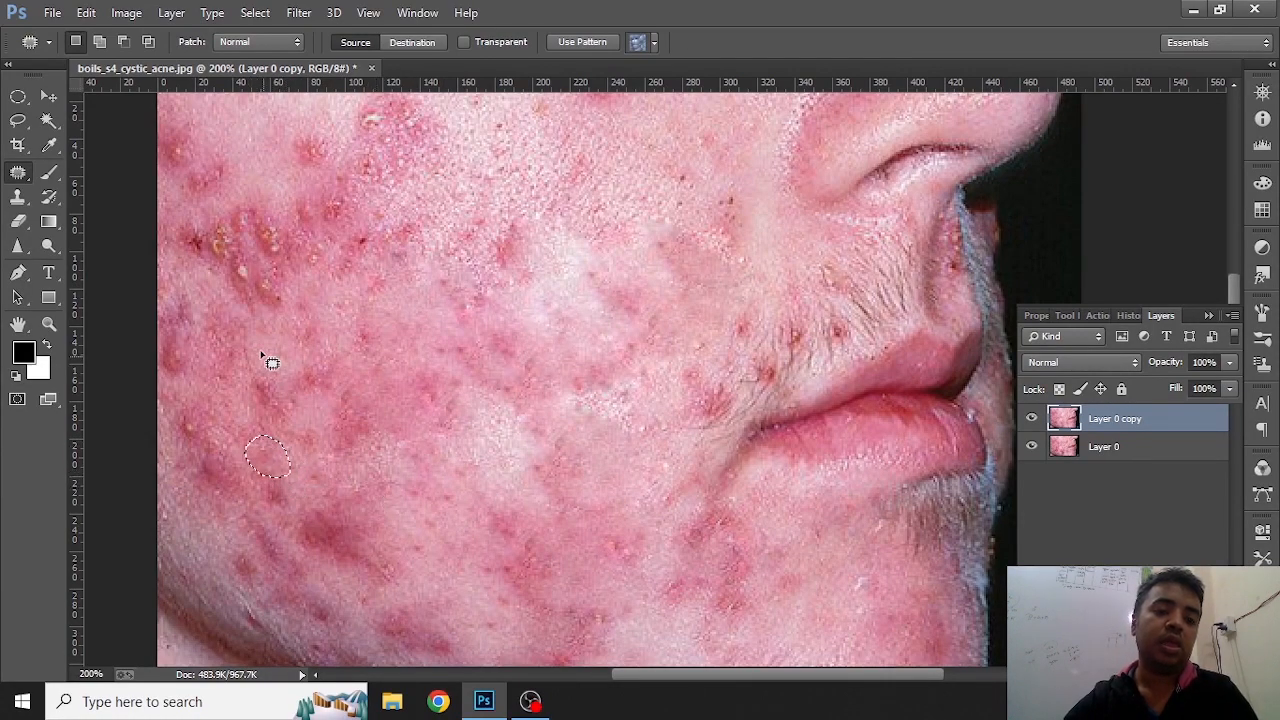
pyautogui.moveTo(162, 327)
pyautogui.mouseDown()
pyautogui.moveTo(214, 357)
pyautogui.moveTo(151, 360)
pyautogui.moveTo(162, 322)
pyautogui.moveTo(279, 355)
pyautogui.mouseUp()
pyautogui.moveTo(173, 404)
pyautogui.mouseDown()
pyautogui.moveTo(260, 466)
pyautogui.moveTo(175, 480)
pyautogui.mouseUp()
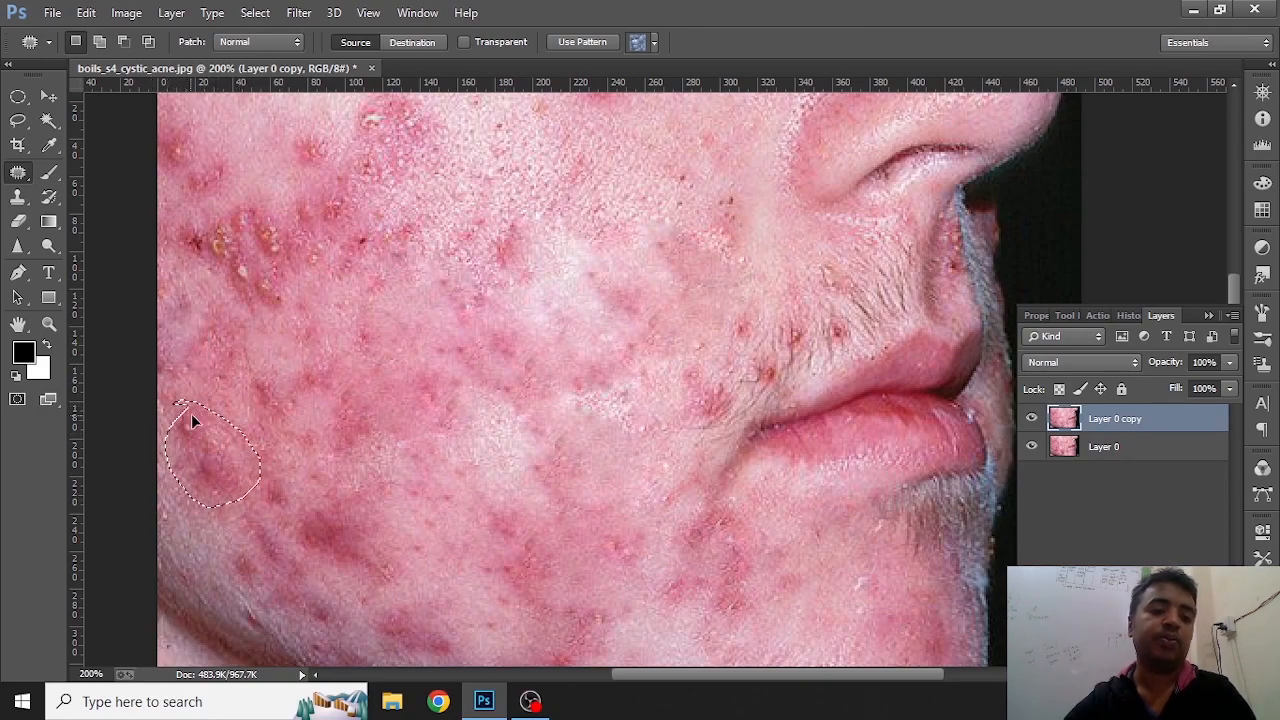
pyautogui.moveTo(190, 420); pyautogui.dragTo(358, 422)
pyautogui.hotkey('ctrl', 'd')
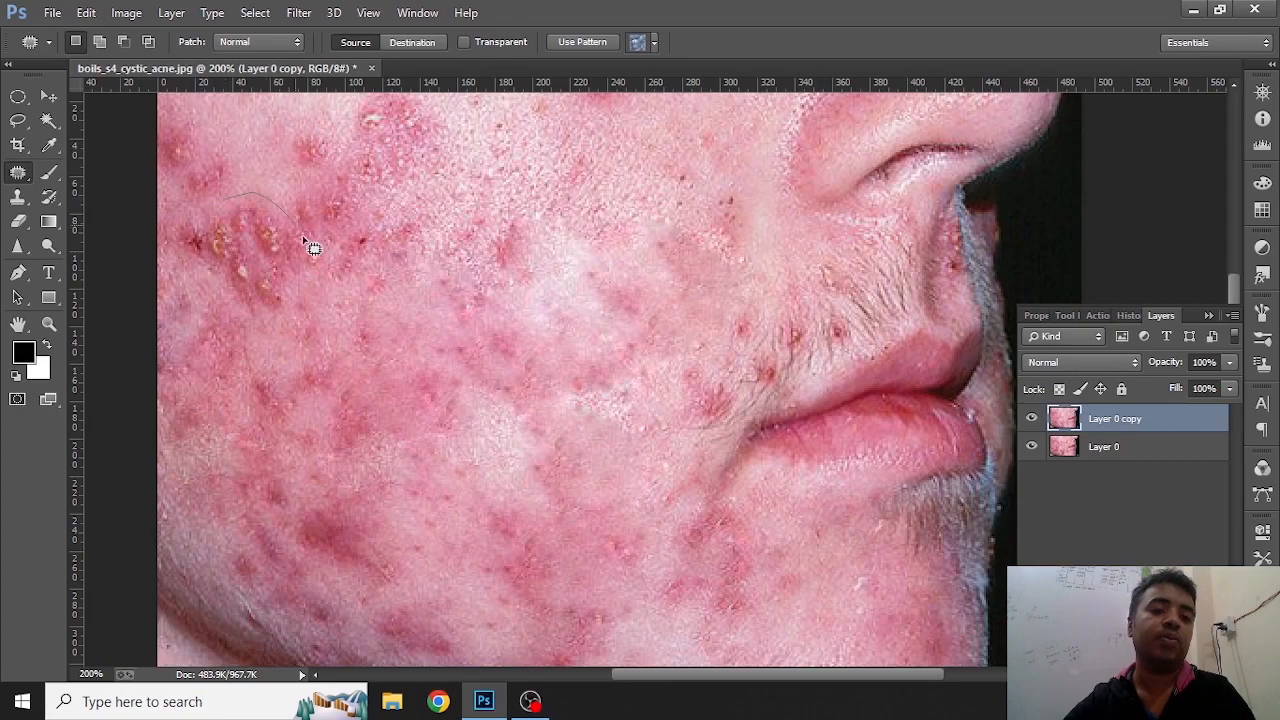
# Patch the crusty yellow pustule cluster and the red spots above it on the upper outer cheek.
pyautogui.moveTo(240, 212); pyautogui.dragTo(245, 330)
pyautogui.hotkey('ctrl', 'd')
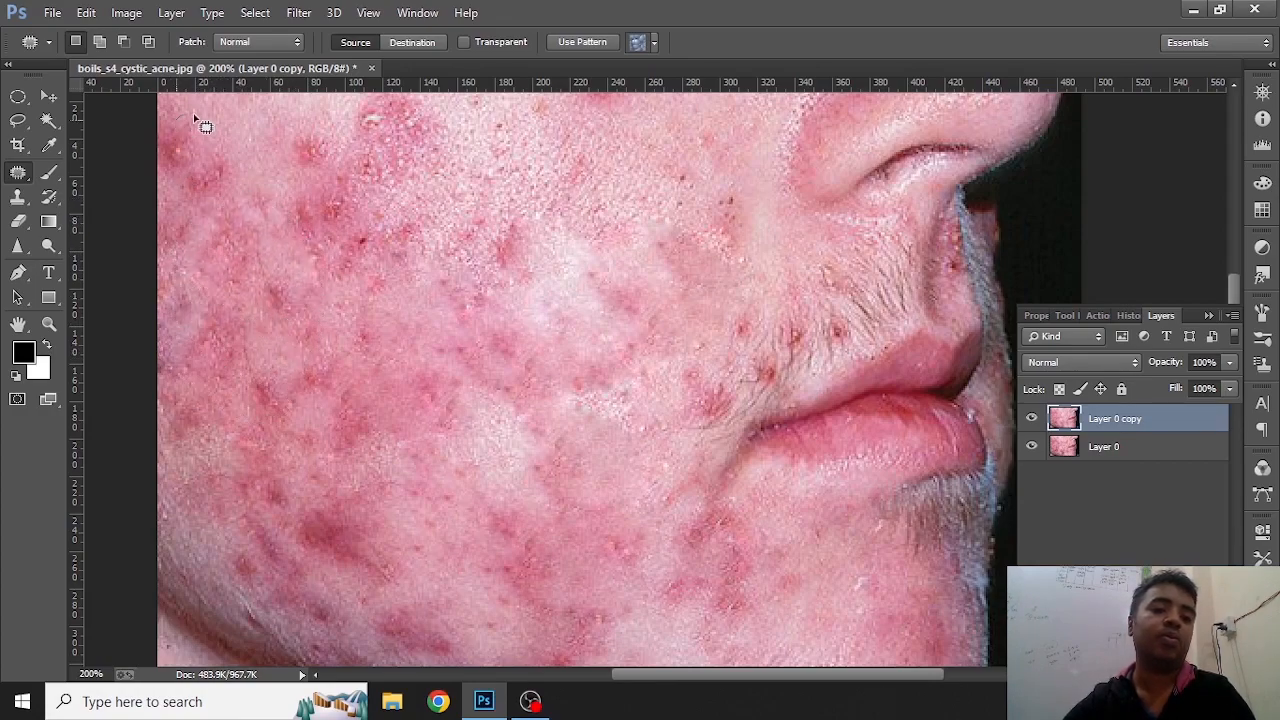
pyautogui.moveTo(193, 119); pyautogui.dragTo(178, 118)
pyautogui.moveTo(202, 168); pyautogui.dragTo(208, 258)
pyautogui.hotkey('ctrl', 'd')
pyautogui.moveTo(300, 126)
pyautogui.mouseDown()
pyautogui.moveTo(335, 127)
pyautogui.moveTo(327, 175)
pyautogui.moveTo(266, 163)
pyautogui.moveTo(317, 231)
pyautogui.moveTo(292, 192)
pyautogui.moveTo(251, 286)
pyautogui.mouseUp()
pyautogui.hotkey('ctrl', 'd')
pyautogui.hotkey('ctrl', 'd')
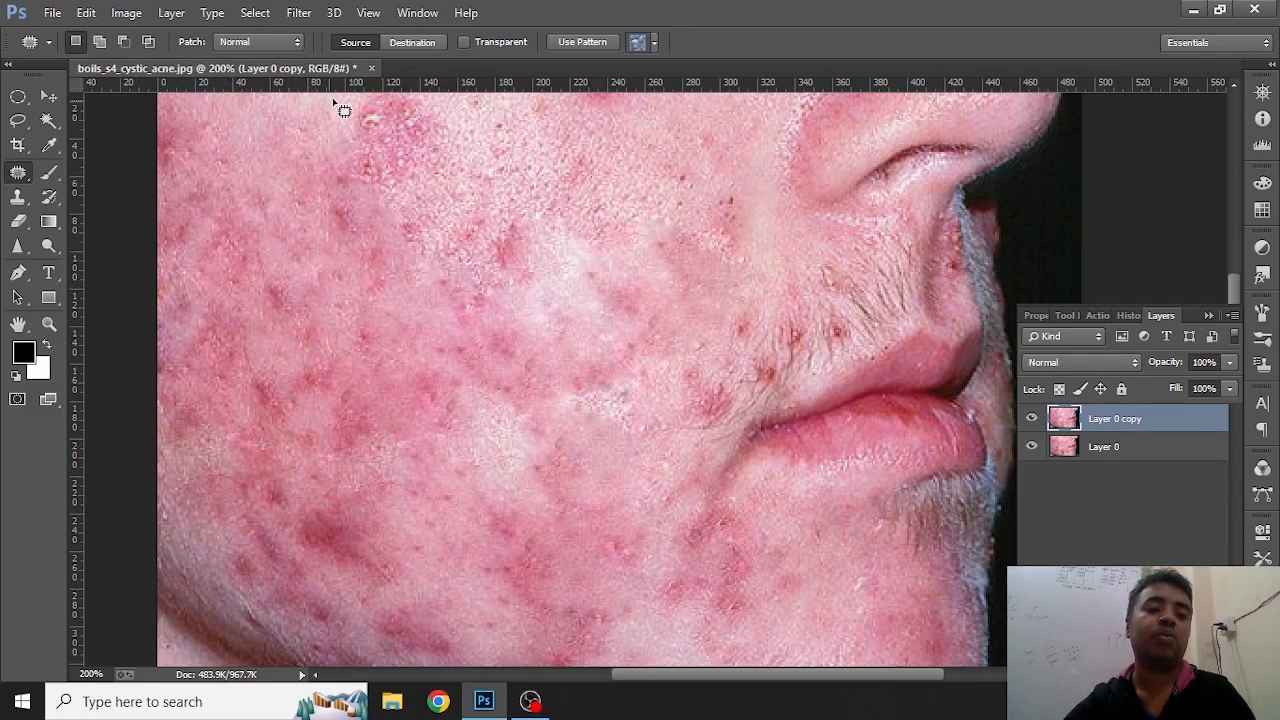
# Patch the inflamed area at the top of the cheek and the red spot on the upper central cheek.
pyautogui.moveTo(372, 190)
pyautogui.mouseDown()
pyautogui.moveTo(343, 106)
pyautogui.moveTo(323, 149)
pyautogui.moveTo(257, 163)
pyautogui.mouseUp()
pyautogui.moveTo(428, 225)
pyautogui.mouseDown()
pyautogui.moveTo(451, 251)
pyautogui.moveTo(412, 206)
pyautogui.moveTo(303, 196)
pyautogui.mouseUp()
pyautogui.moveTo(484, 205)
pyautogui.mouseDown()
pyautogui.moveTo(506, 209)
pyautogui.moveTo(527, 281)
pyautogui.mouseUp()
pyautogui.moveTo(483, 224); pyautogui.dragTo(476, 212)
pyautogui.moveTo(520, 263); pyautogui.dragTo(408, 342)
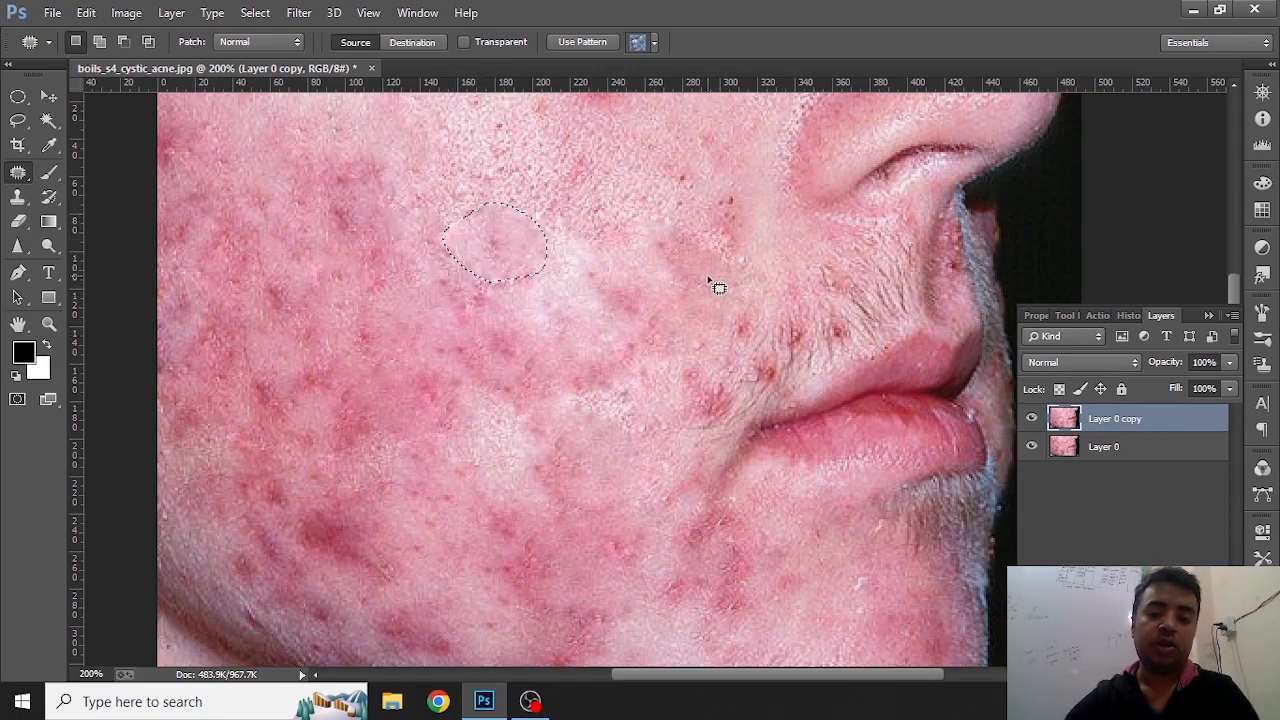
# Patch the red spots on the skin between the inner cheek and the mustache area with clean nearby skin.
pyautogui.click(805, 325)
pyautogui.moveTo(797, 318)
pyautogui.mouseDown()
pyautogui.moveTo(811, 322)
pyautogui.moveTo(787, 264)
pyautogui.mouseUp()
pyautogui.moveTo(742, 302)
pyautogui.mouseDown()
pyautogui.moveTo(758, 318)
pyautogui.moveTo(745, 305)
pyautogui.mouseUp()
pyautogui.moveTo(744, 316); pyautogui.dragTo(750, 280)
pyautogui.moveTo(718, 365)
pyautogui.mouseDown()
pyautogui.moveTo(736, 401)
pyautogui.moveTo(680, 345)
pyautogui.mouseUp()
# Patch the red spots just above the mouth corner and above the upper lip, and deselect.
pyautogui.moveTo(764, 375); pyautogui.dragTo(780, 361)
pyautogui.moveTo(773, 369); pyautogui.dragTo(743, 318)
pyautogui.moveTo(822, 325)
pyautogui.mouseDown()
pyautogui.moveTo(829, 317)
pyautogui.moveTo(822, 326)
pyautogui.mouseUp()
pyautogui.moveTo(778, 290); pyautogui.dragTo(777, 289)
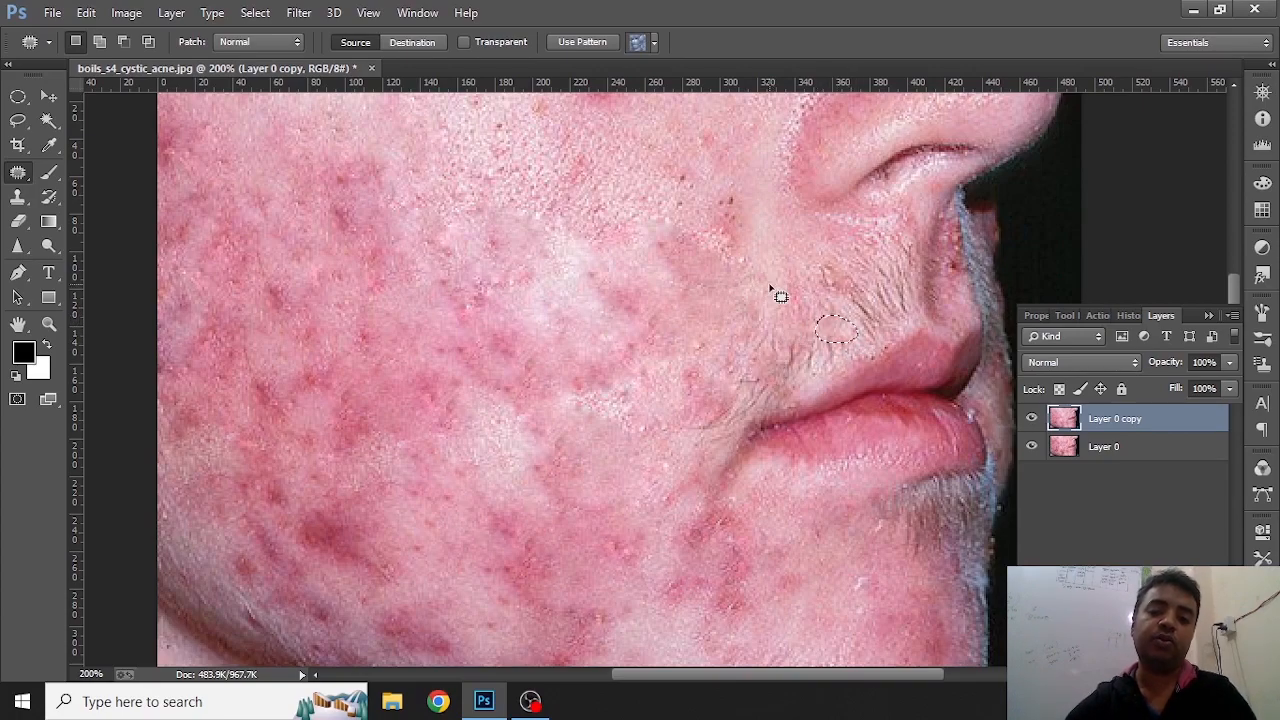
pyautogui.click(788, 297)
# Heal the dark red spots on the outer lower cheek using the Spot Healing Brush at size 20 in Content-Aware mode.
pyautogui.hotkey('ctrl', '-')
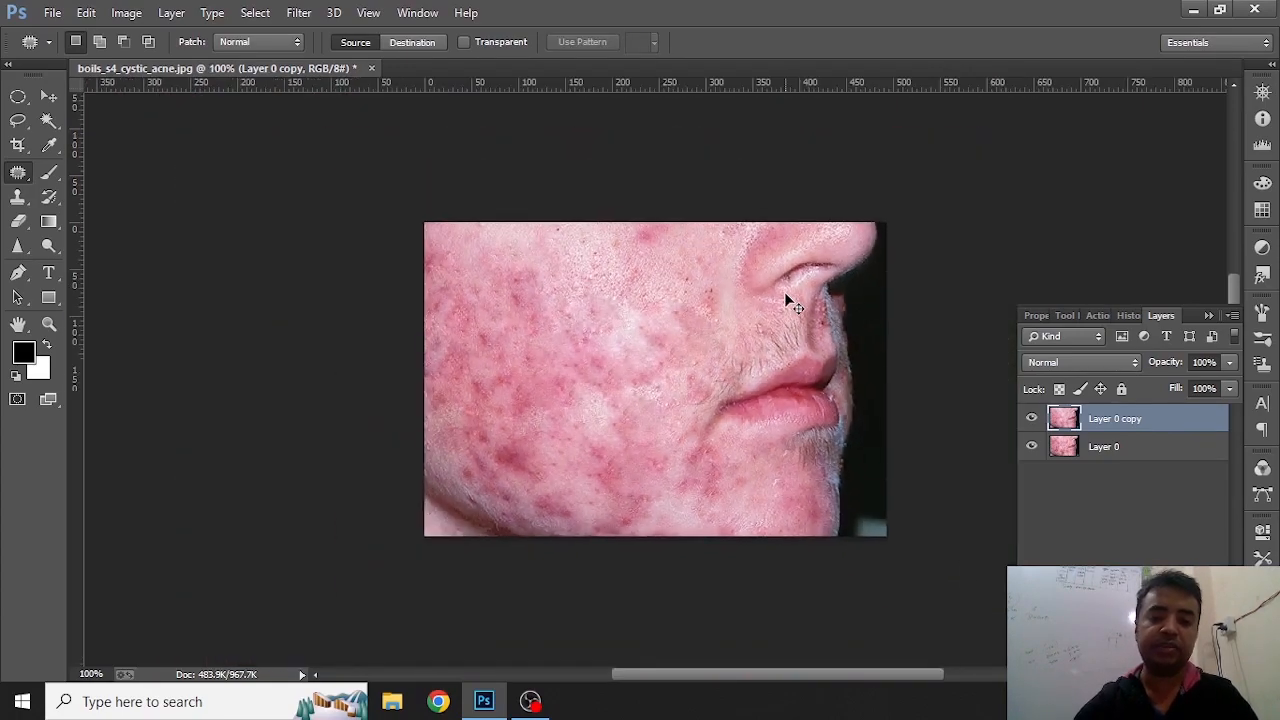
pyautogui.click(53, 186)
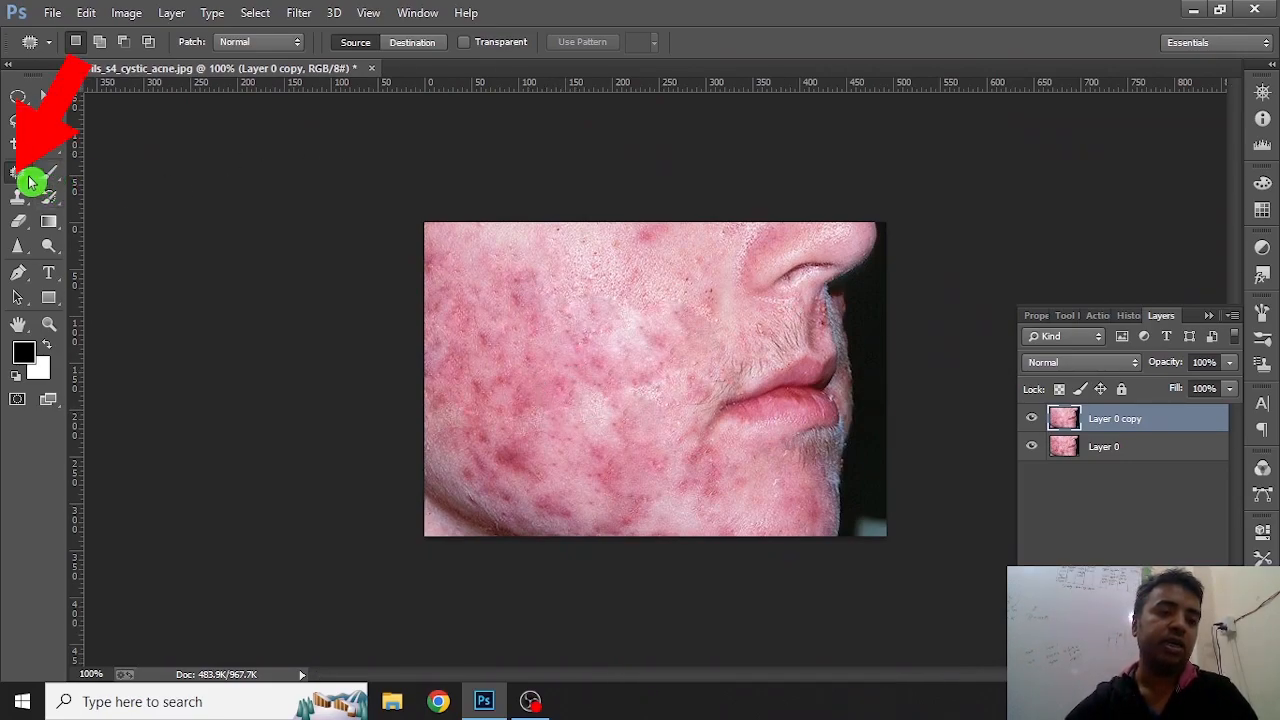
pyautogui.rightClick(30, 182)
pyautogui.click(75, 173)
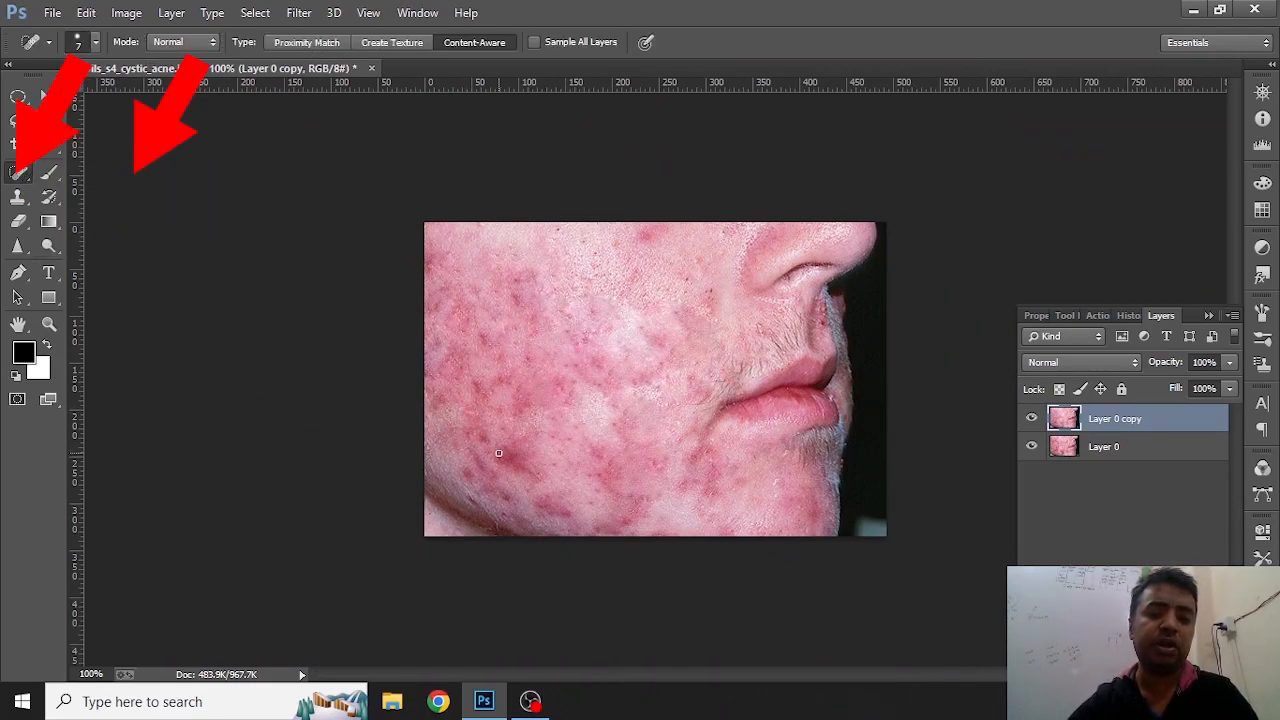
pyautogui.press(']')
pyautogui.press(']')
pyautogui.press(']')
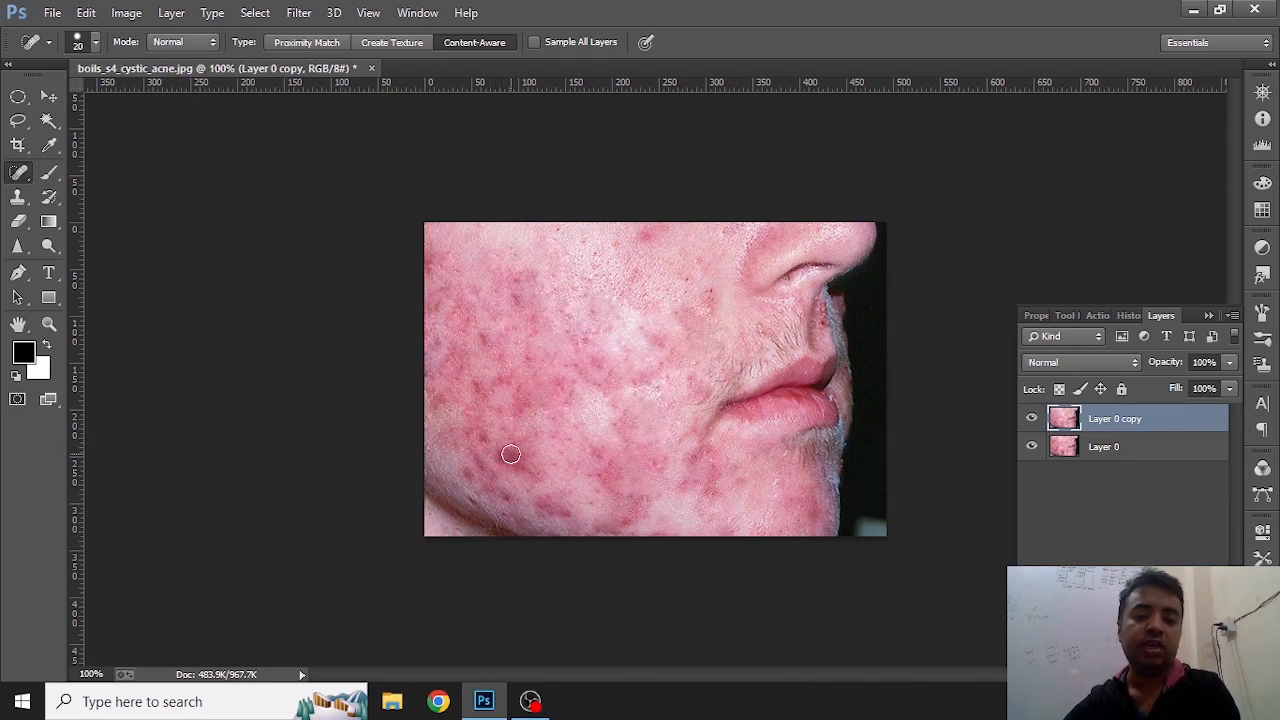
pyautogui.click(500, 449)
pyautogui.click(531, 401)
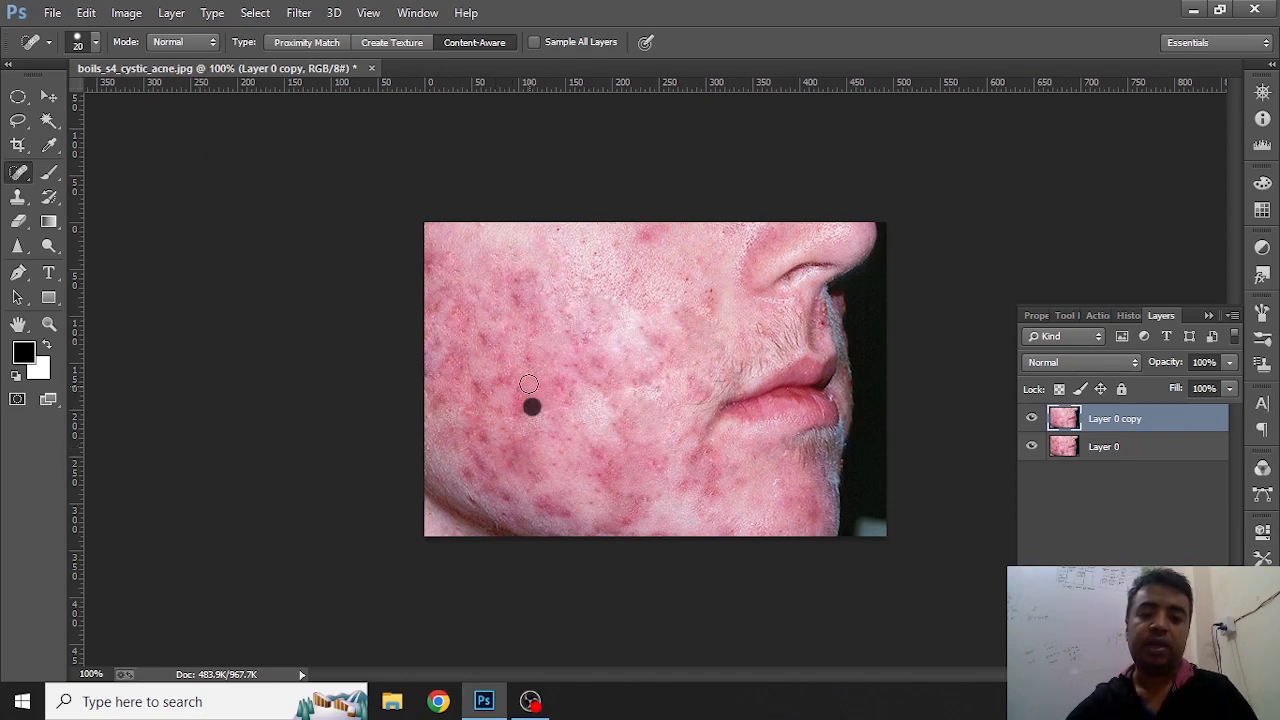
# Compare the face before and after retouching by repeatedly hiding and showing Layer 0 copy.
pyautogui.click(1032, 419)
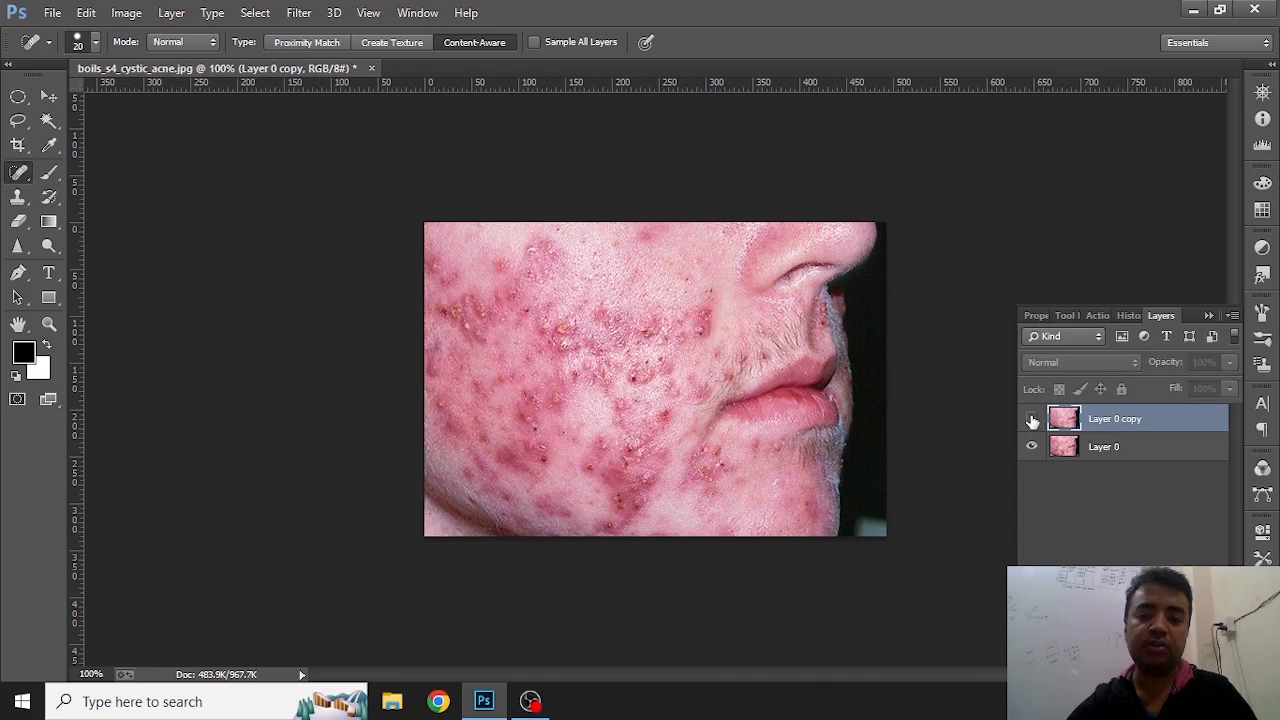
pyautogui.click(1032, 419)
pyautogui.click(1032, 419)
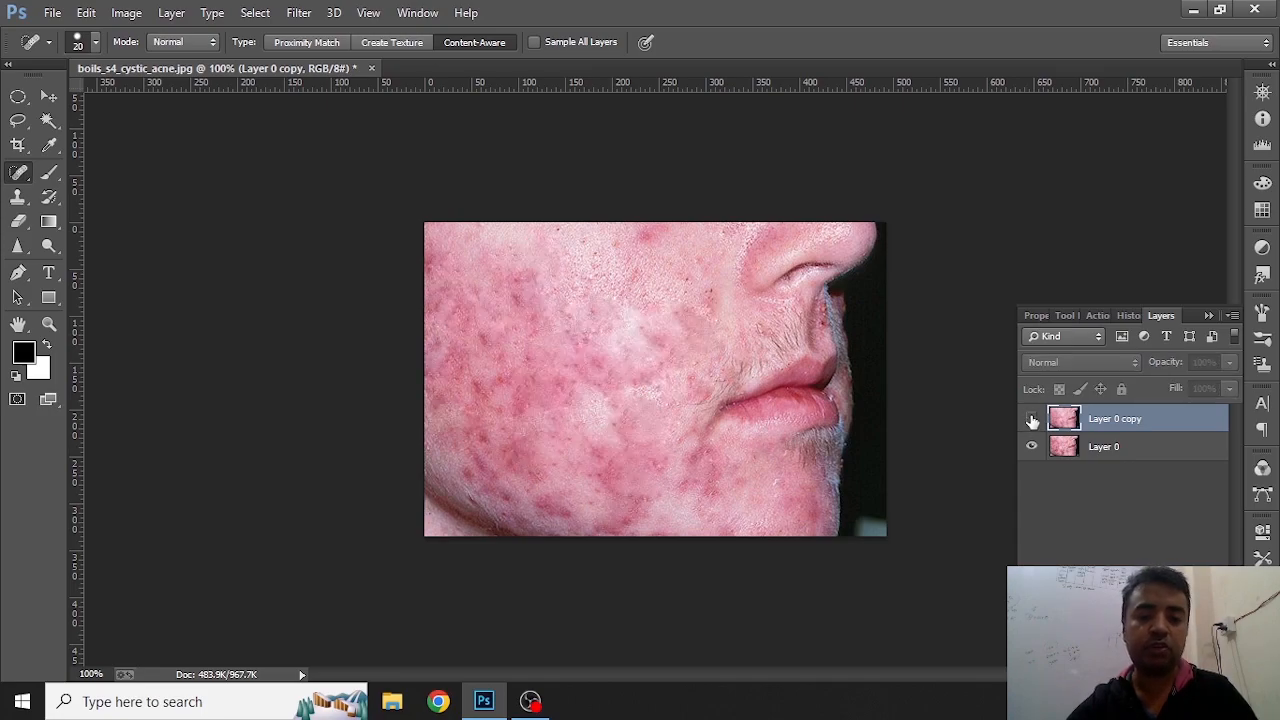
pyautogui.click(1032, 419)
pyautogui.click(1032, 419)
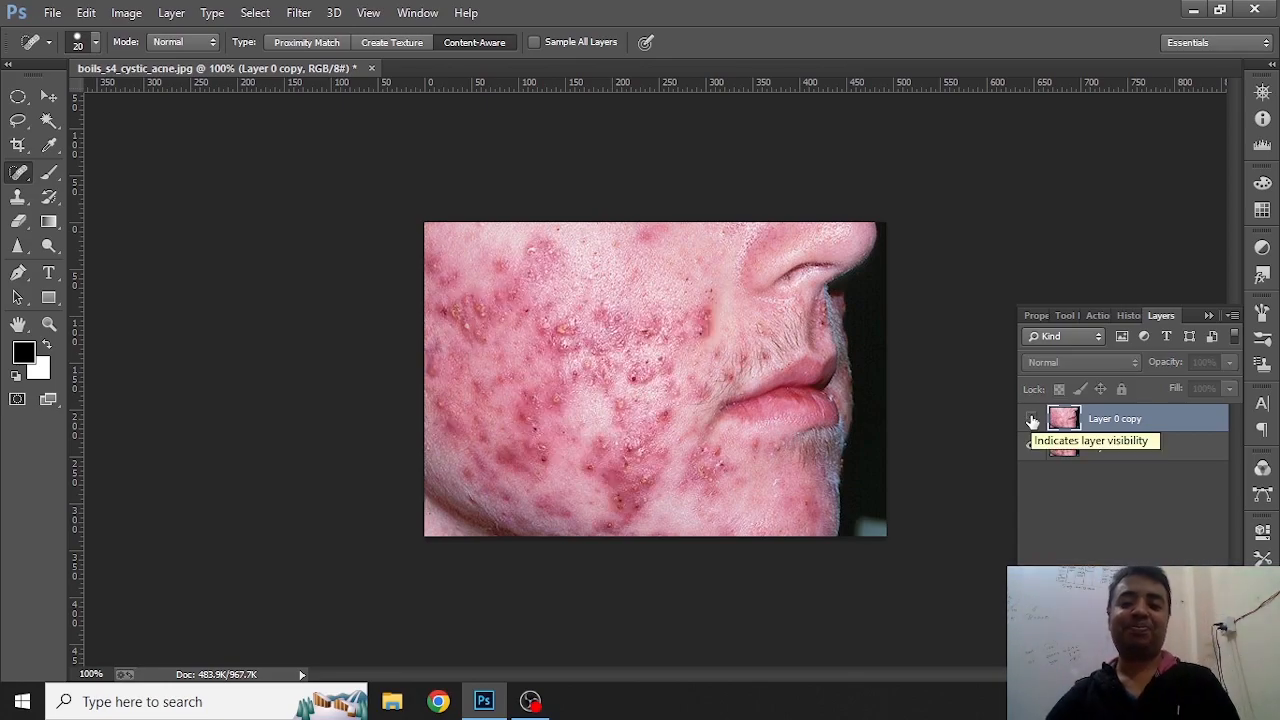
pyautogui.click(1032, 419)
pyautogui.click(1032, 419)
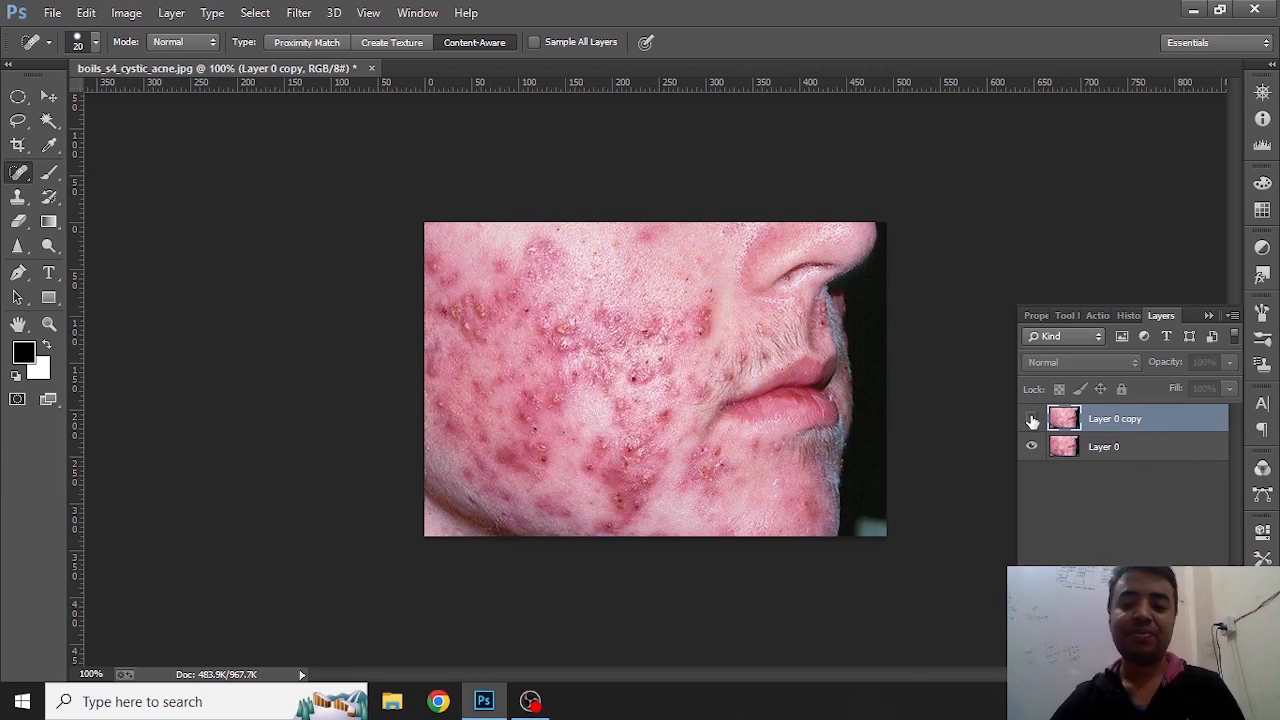